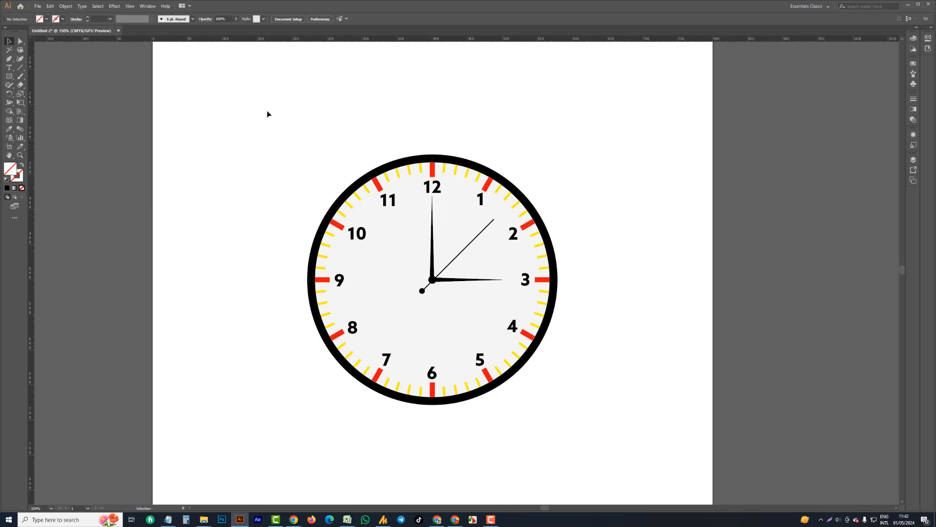
Step: Move the finished clock group off the artboard onto the pasteboard beside it, leaving the artboard empty
drag(268, 113, 548, 376)
key(ctrl+1)
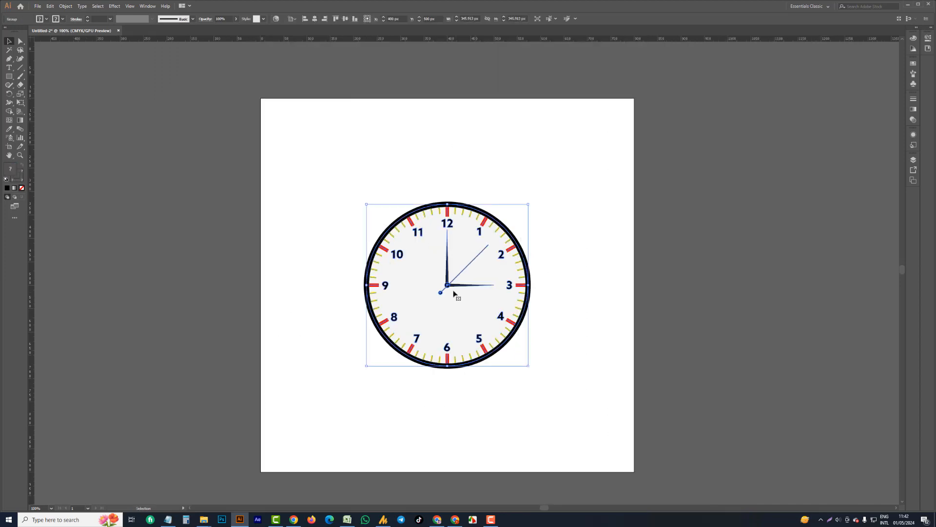
drag(441, 286, 133, 288)
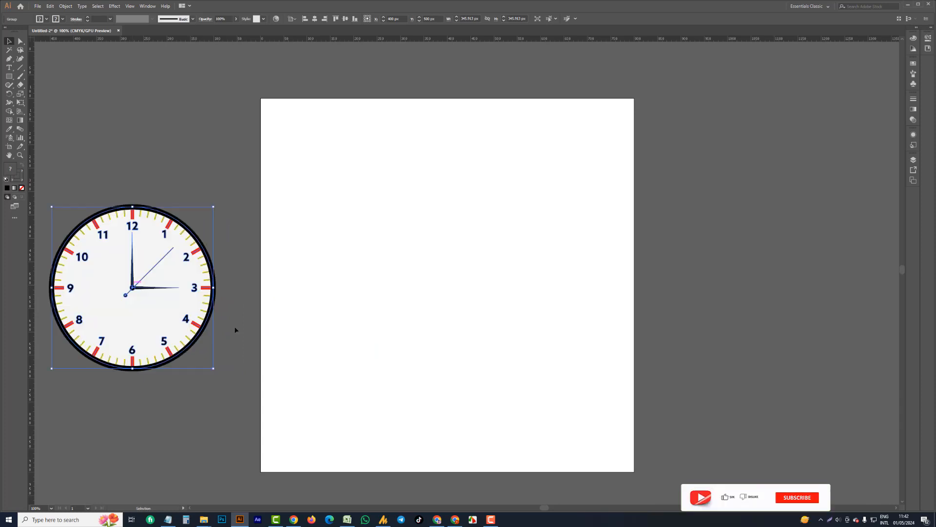
click(264, 349)
key(space)
mouse_move(417, 338)
mouse_down()
mouse_move(456, 314)
mouse_move(426, 340)
mouse_up()
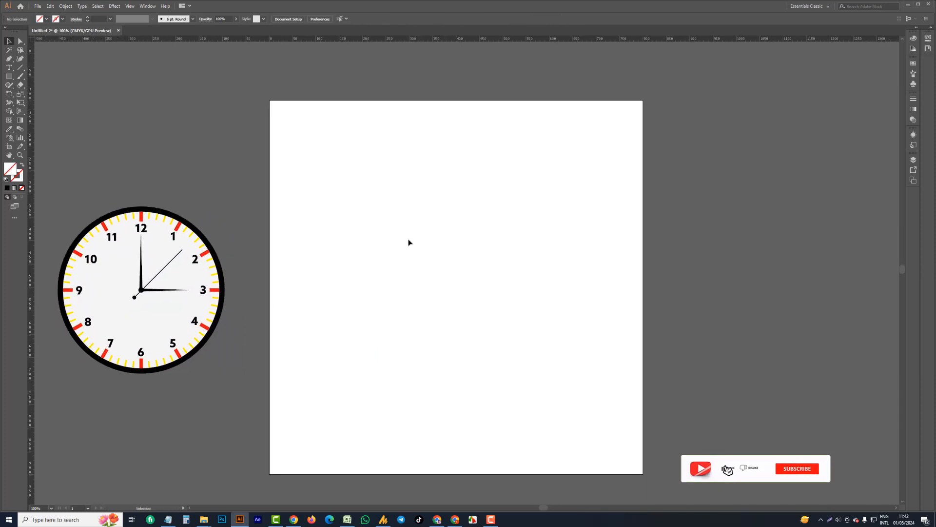
key(space)
drag(450, 288, 441, 279)
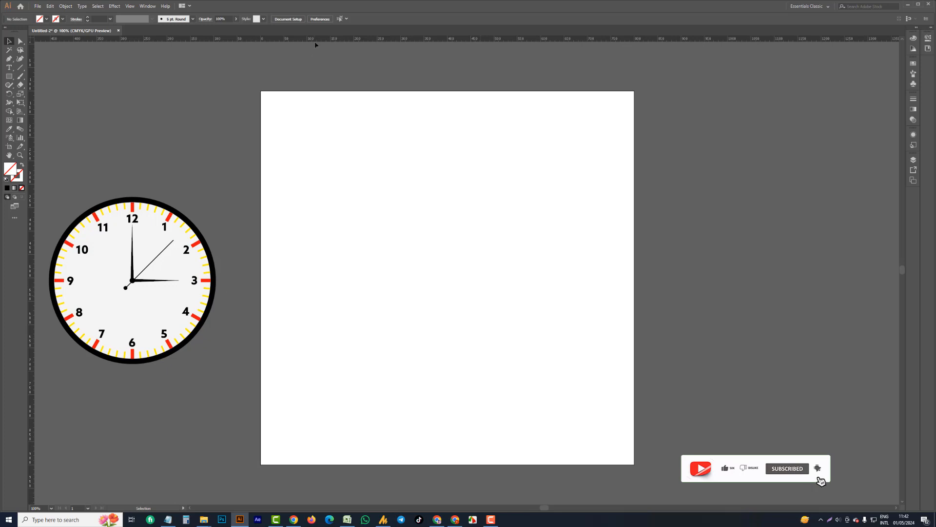
Step: Add one horizontal and one vertical ruler guide crossing near the middle of the artboard
drag(315, 41, 326, 108)
drag(326, 150, 343, 263)
drag(307, 302, 442, 293)
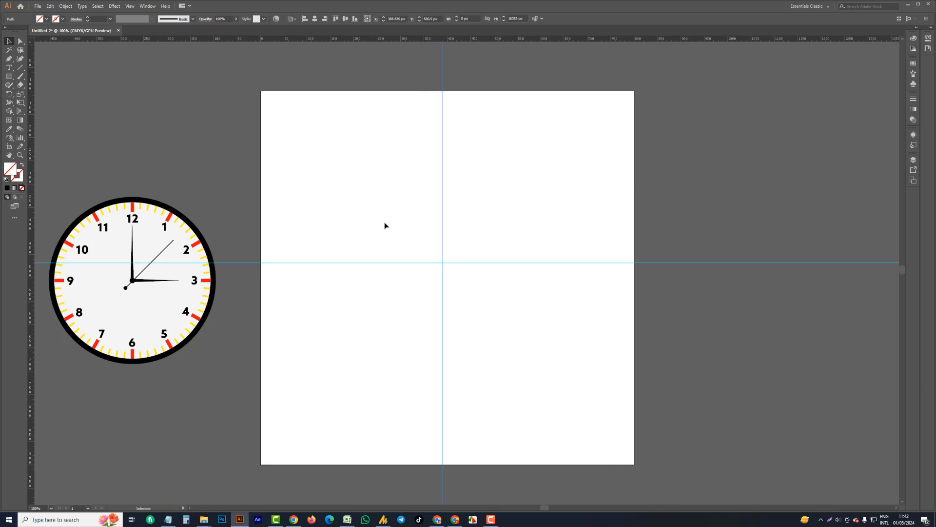
Step: Select both guides and center them horizontally and vertically on the artboard
drag(384, 223, 563, 318)
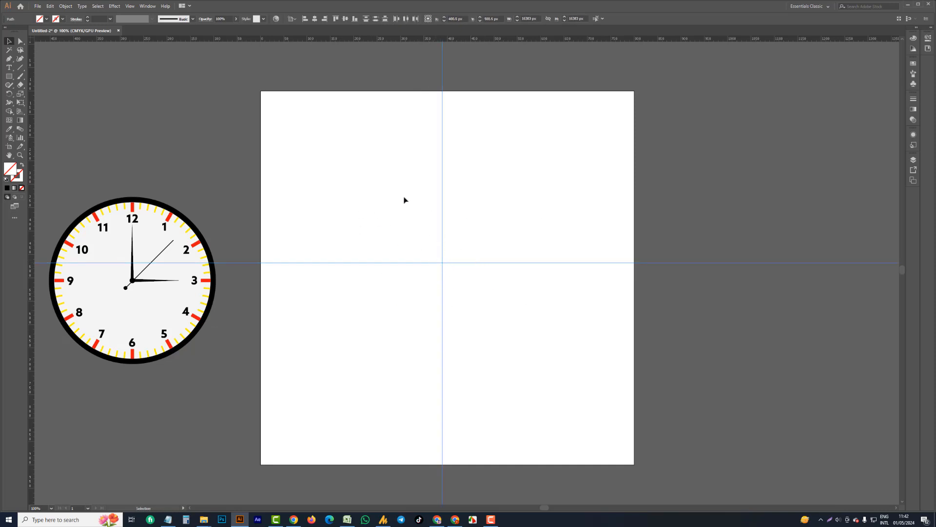
click(292, 19)
click(317, 44)
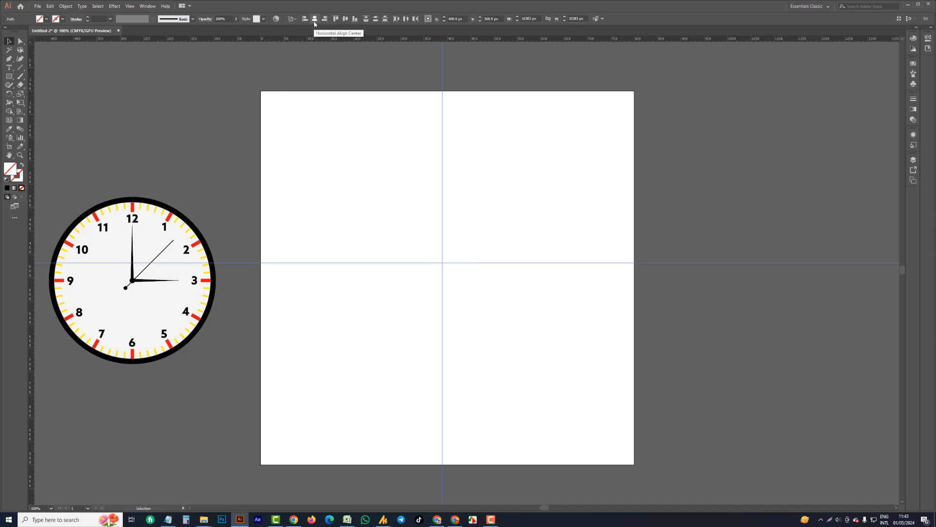
click(315, 19)
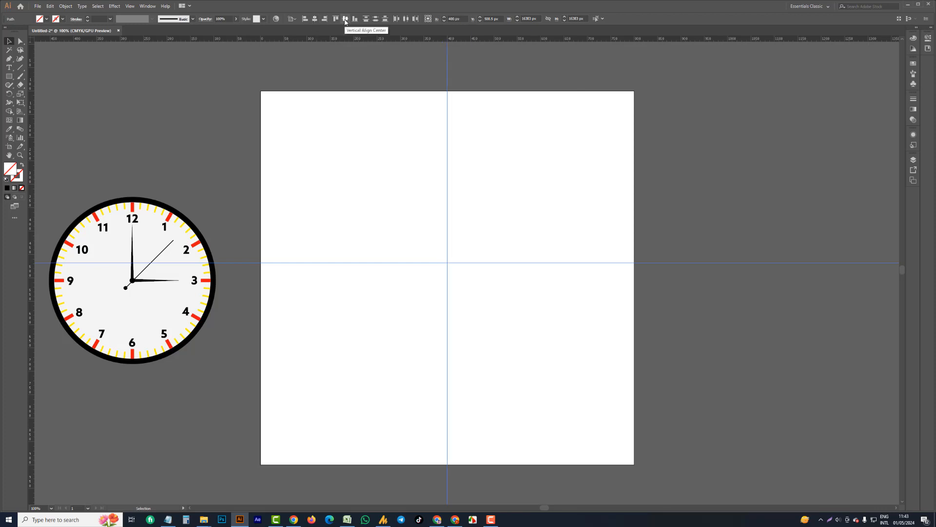
click(345, 20)
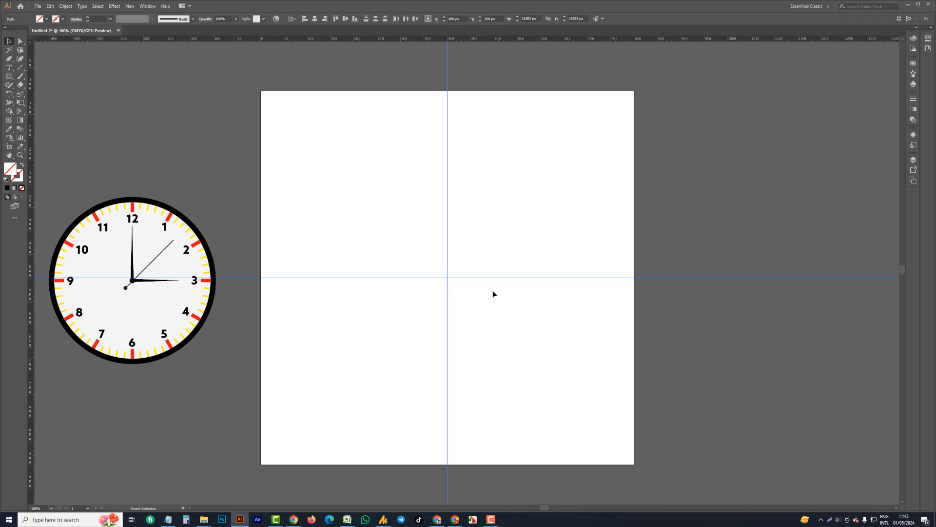
Step: Draw a circle about 180 px in diameter with the Ellipse tool and center it on the guide intersection
key(ctrl+equal)
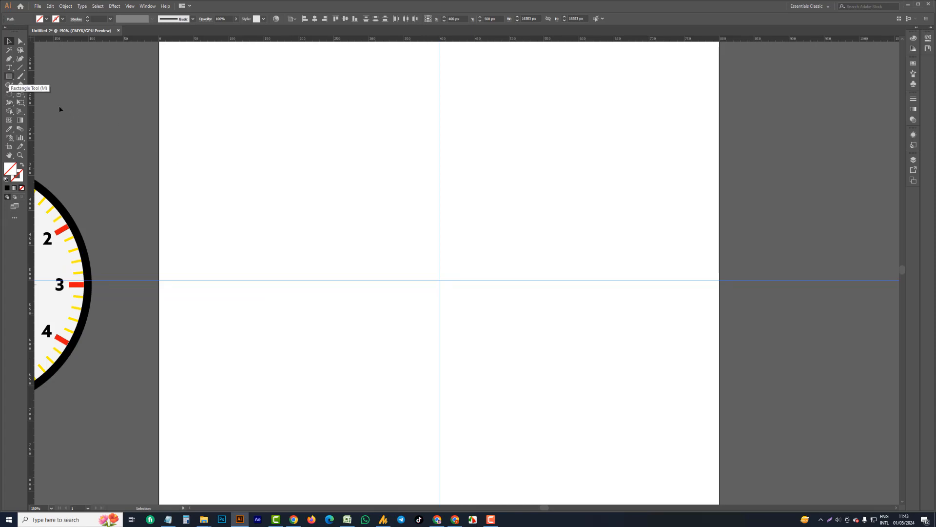
drag(253, 263, 402, 261)
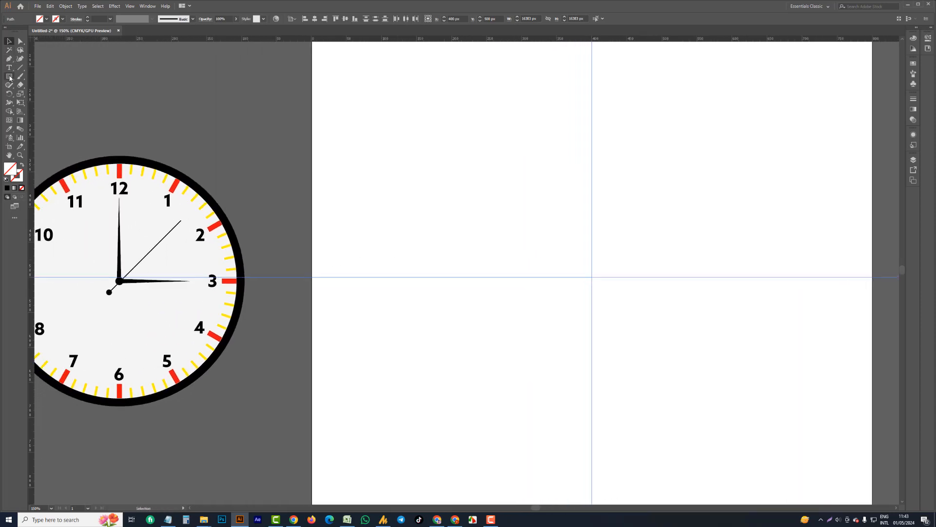
drag(9, 76, 30, 78)
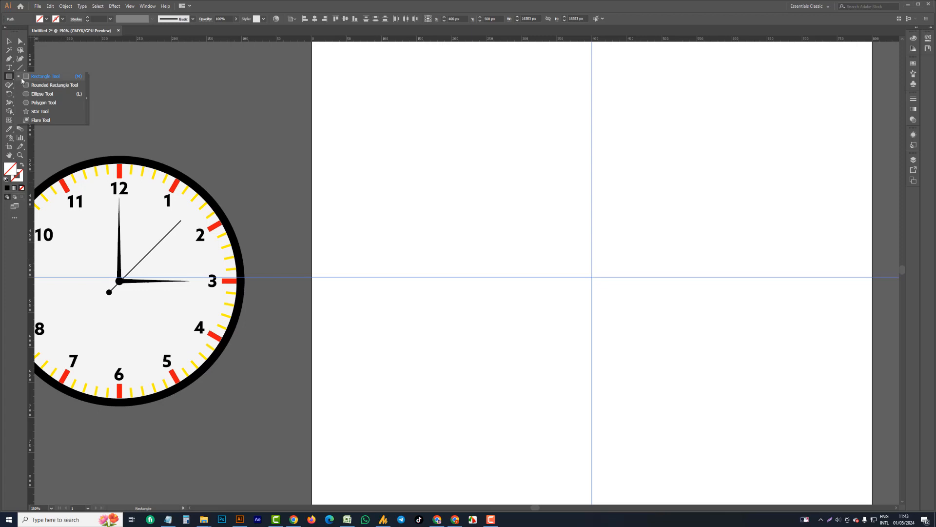
click(57, 95)
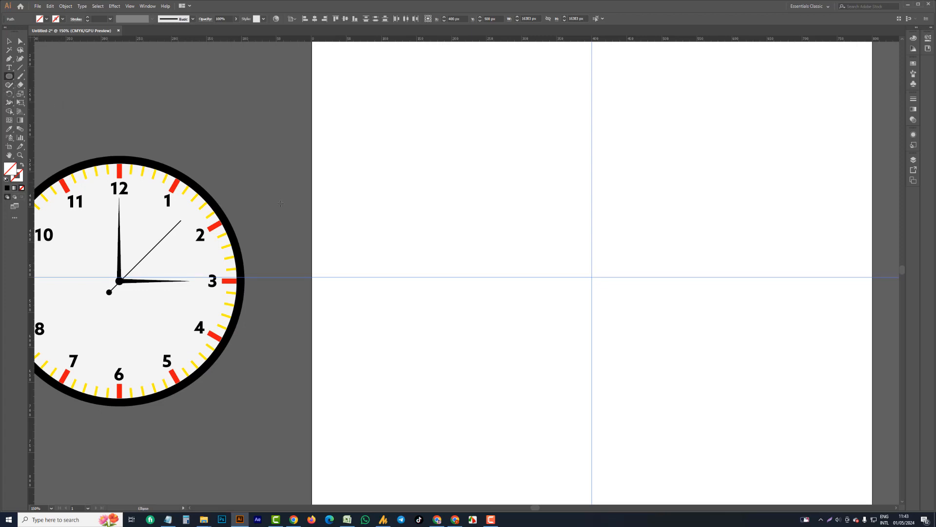
drag(591, 282, 693, 382)
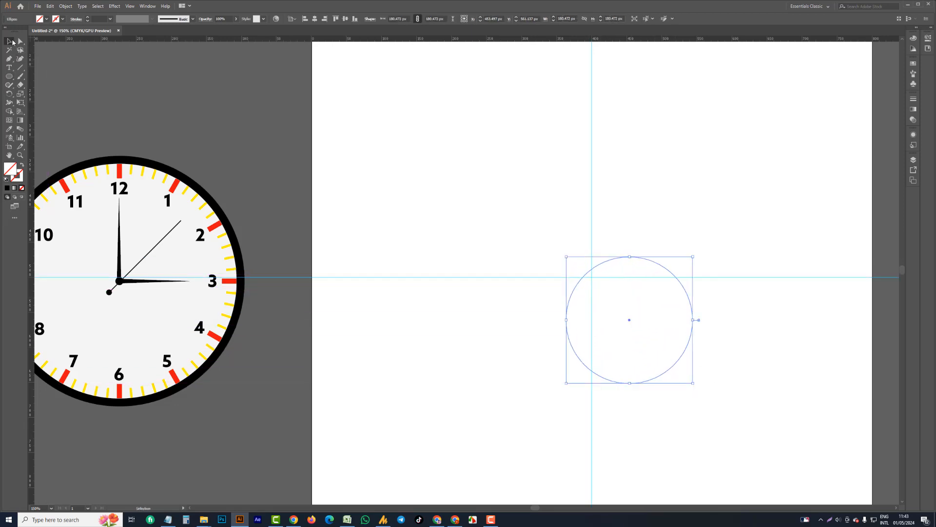
click(12, 42)
drag(630, 322, 593, 278)
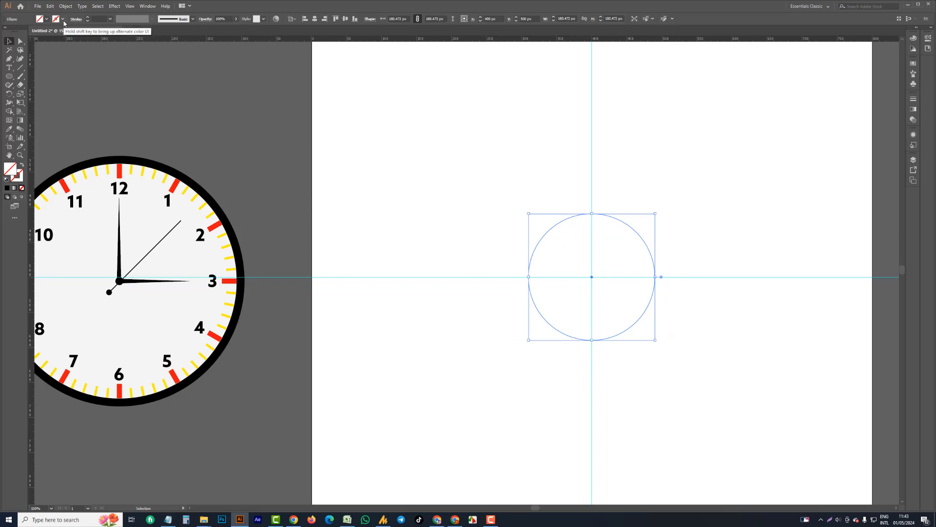
Step: Give the circle a black stroke with a weight of 10 pt
double_click(19, 176)
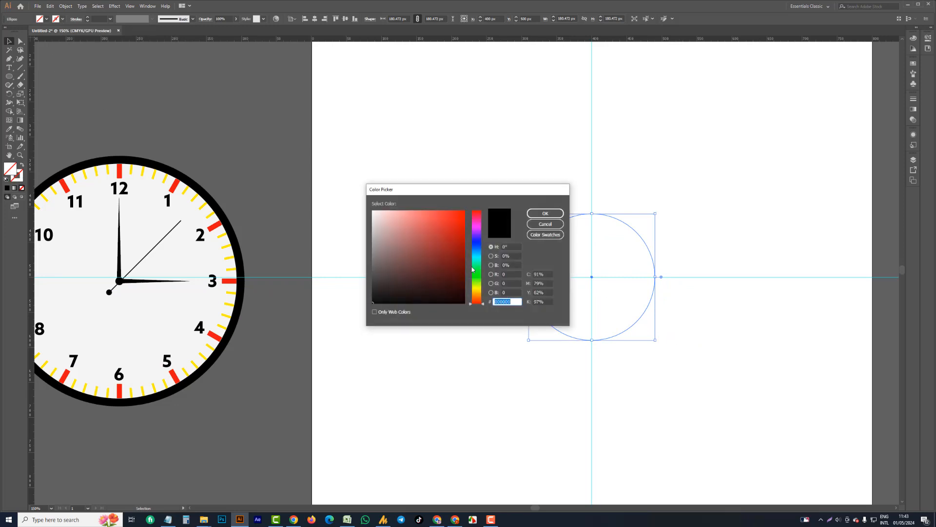
click(545, 213)
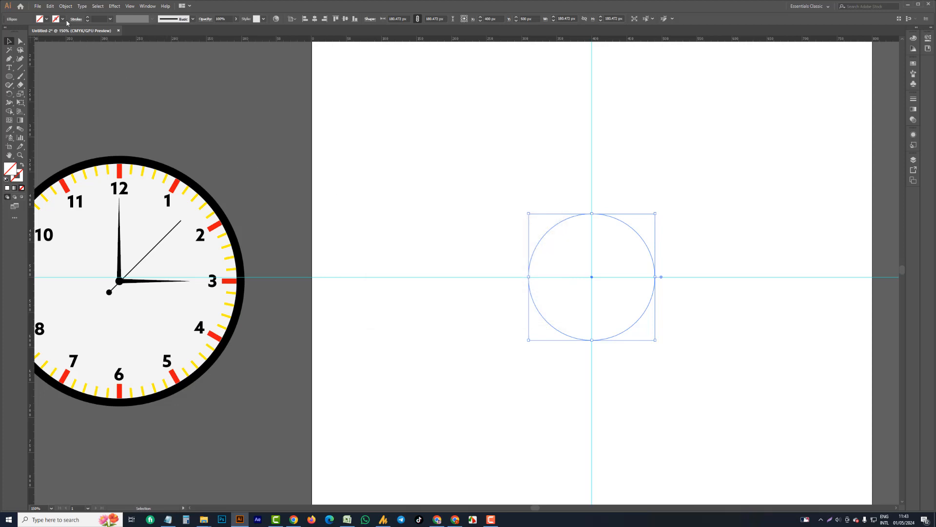
click(63, 19)
click(20, 31)
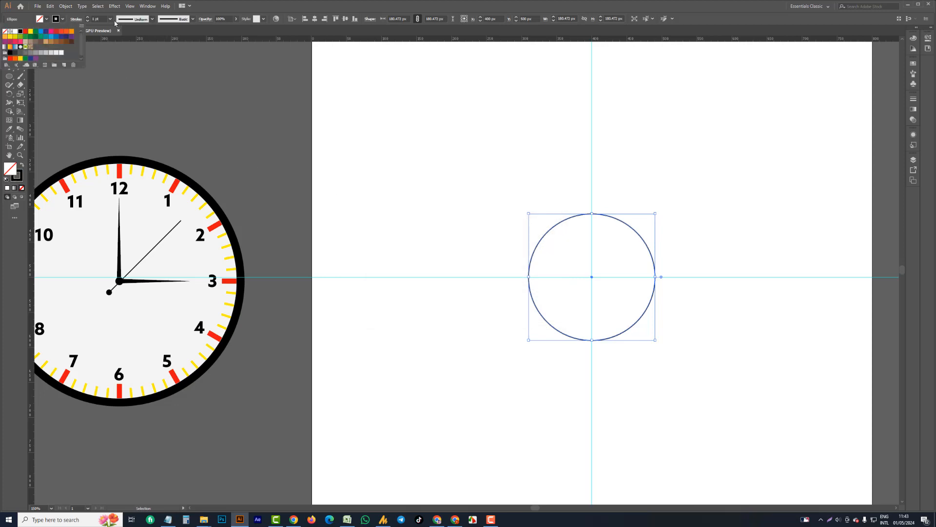
click(110, 19)
click(110, 19)
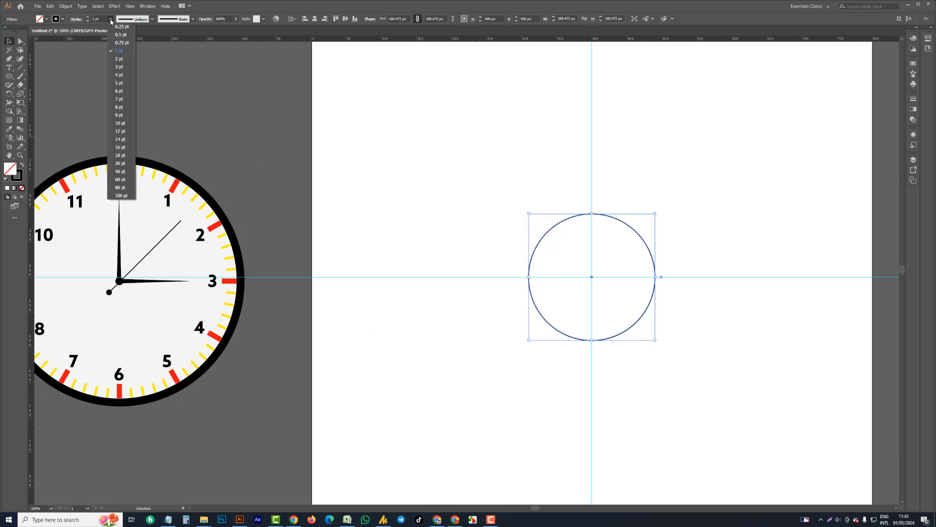
click(120, 124)
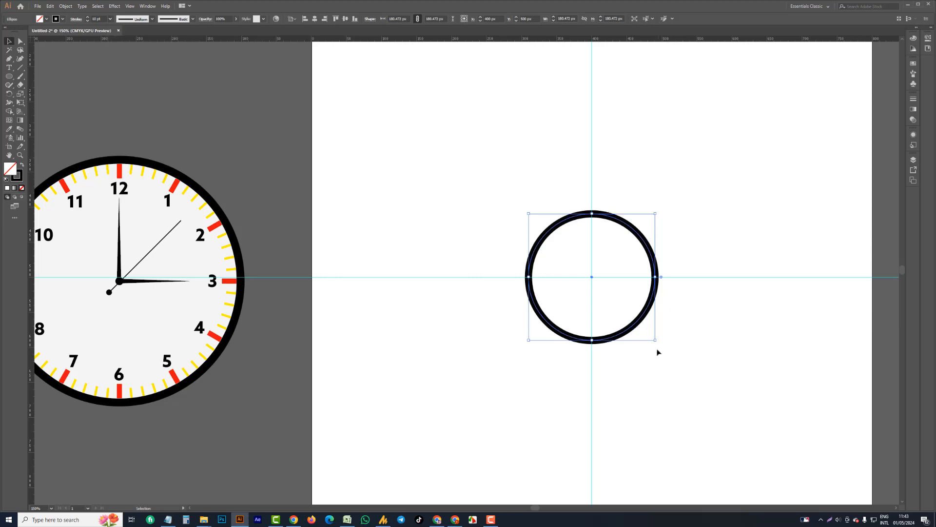
Step: Enlarge the circle from its center to about 230 px in diameter and deselect it
drag(655, 340, 672, 357)
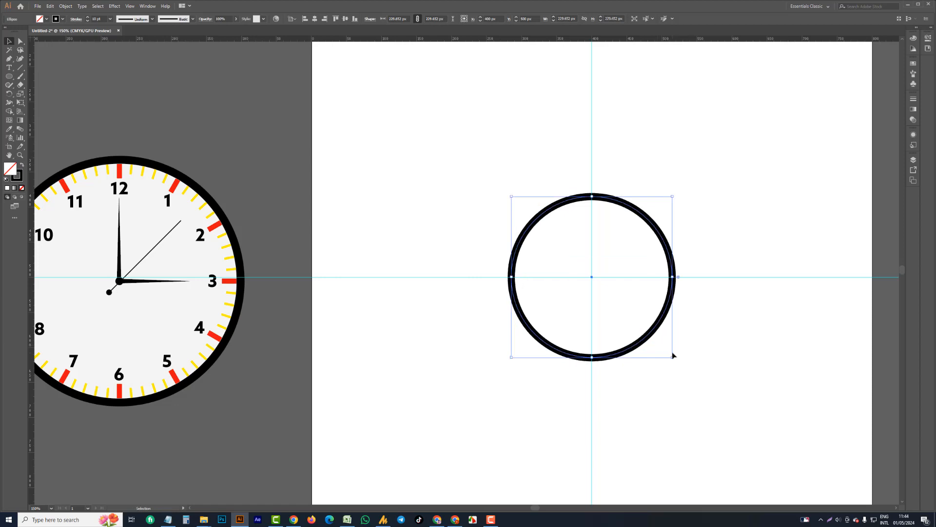
click(714, 395)
drag(715, 394, 685, 368)
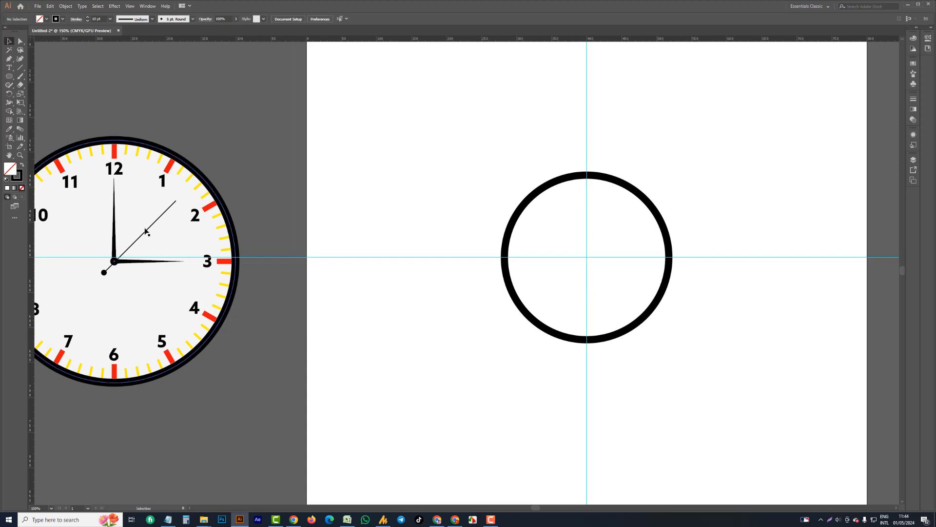
Step: Draw a small rectangle about 3 by 10 px on the vertical guide, just inside the top of the ring
click(115, 154)
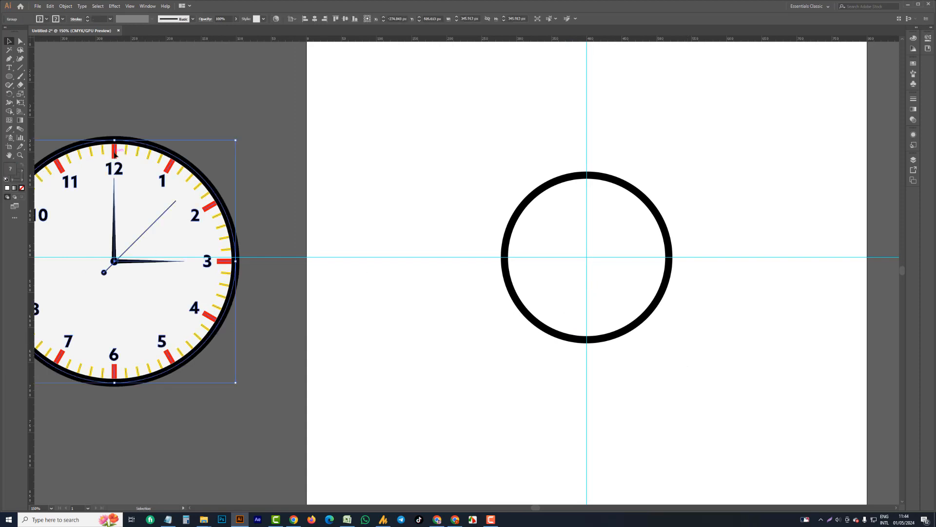
click(533, 201)
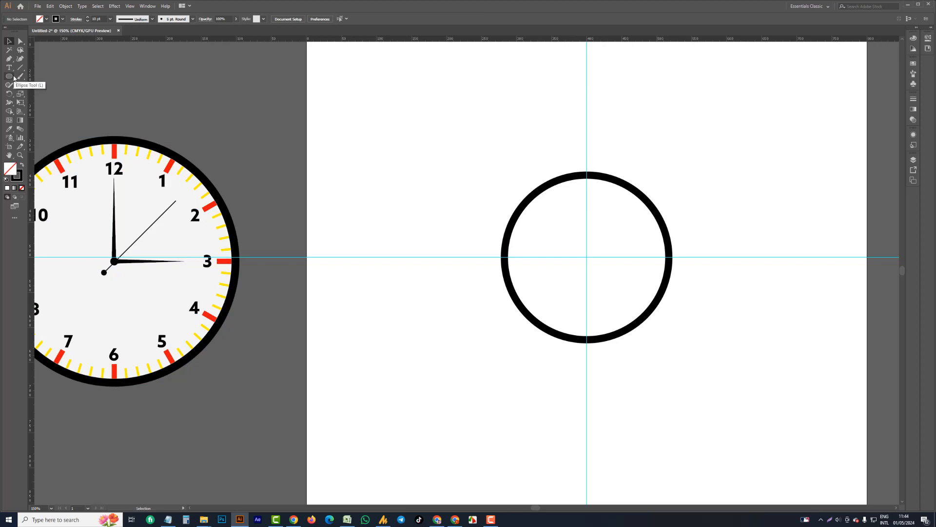
click(14, 78)
drag(13, 78, 35, 79)
scroll(584, 188, up, 1)
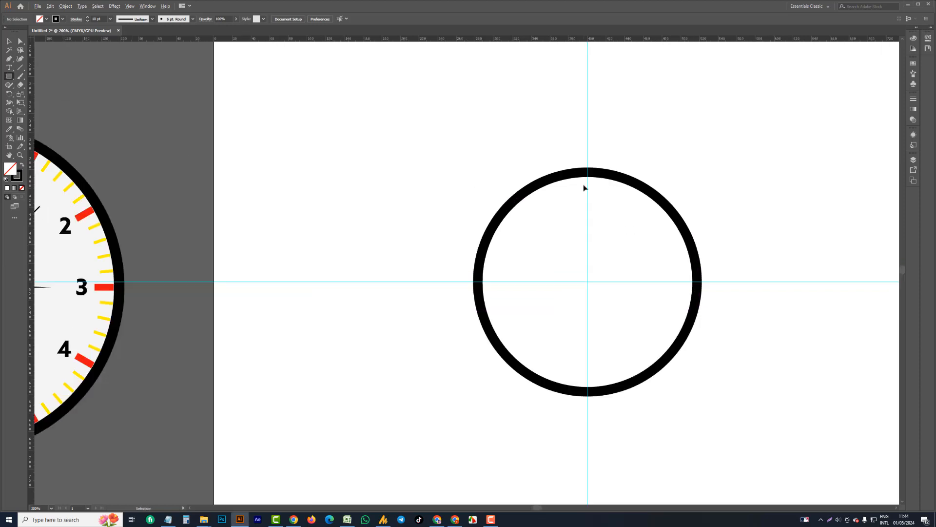
scroll(619, 213, right, 3)
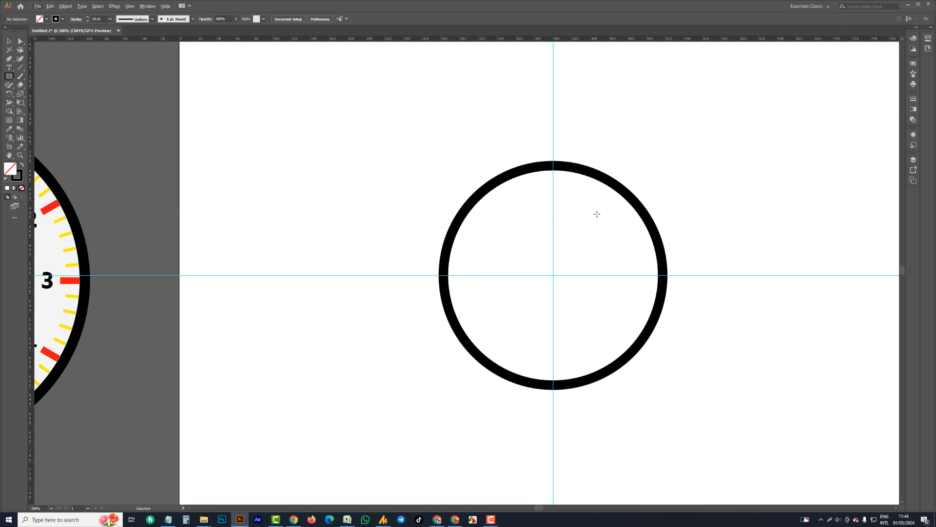
scroll(597, 214, up, 1)
scroll(622, 299, right, 4)
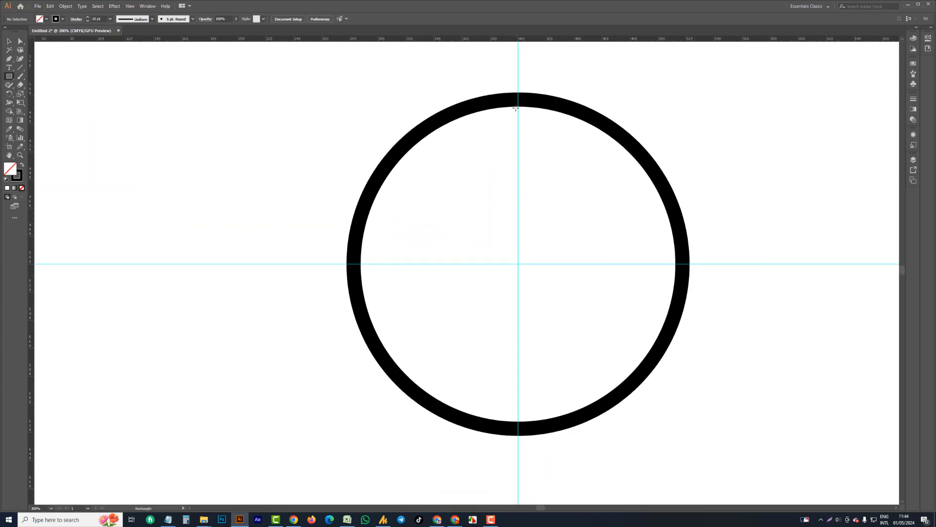
drag(516, 108, 520, 122)
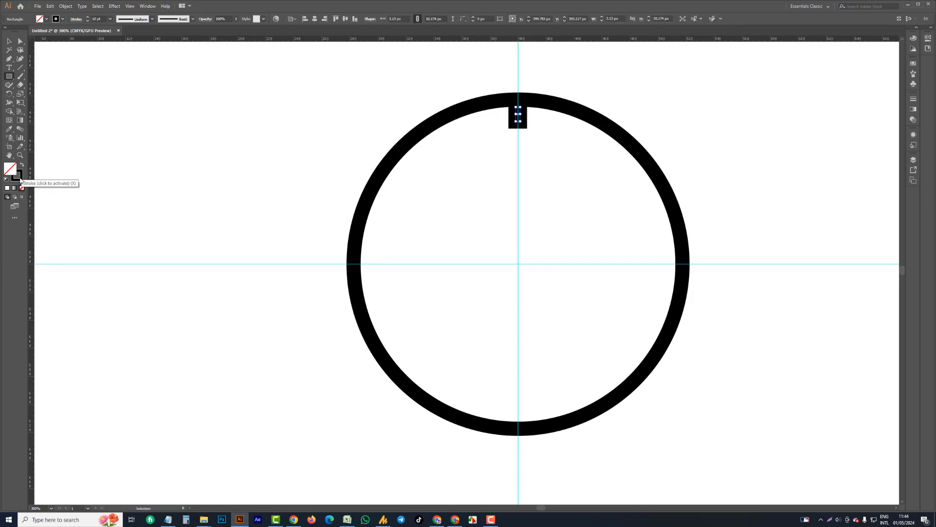
Step: Remove the small rectangle's stroke and fill it with red
click(22, 181)
click(21, 188)
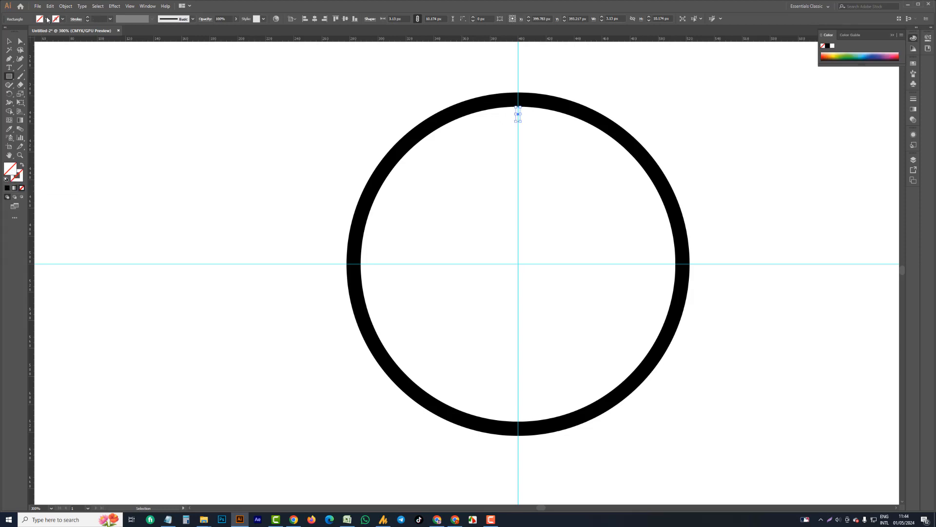
click(46, 18)
click(26, 33)
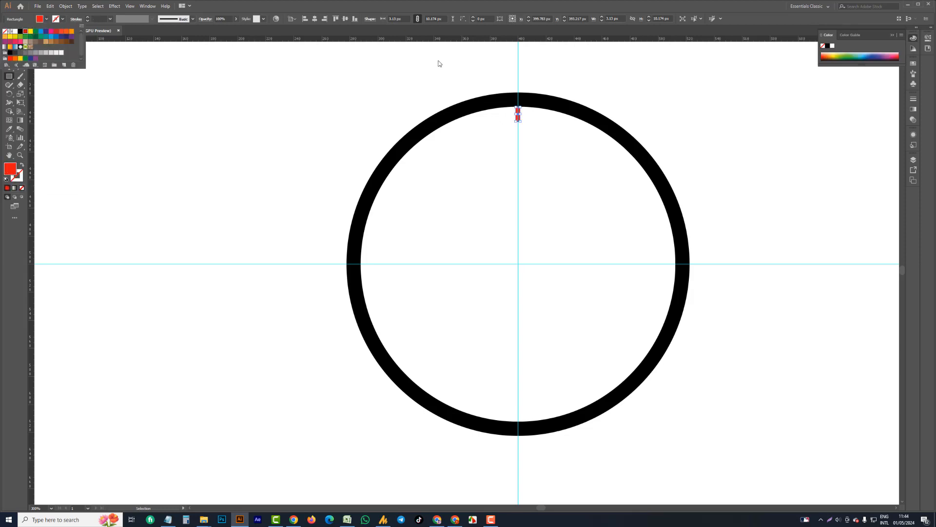
Step: Resize the red tick rectangle to about 4.7 by 15 px, keeping it at the ring's inner edge
scroll(519, 122, up, 1)
drag(521, 112, 515, 132)
scroll(516, 136, down, 2)
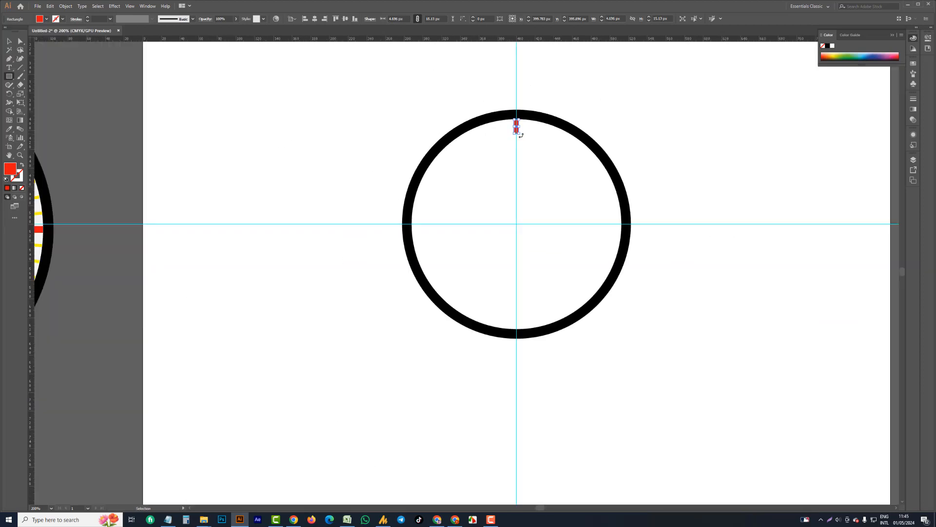
key(v)
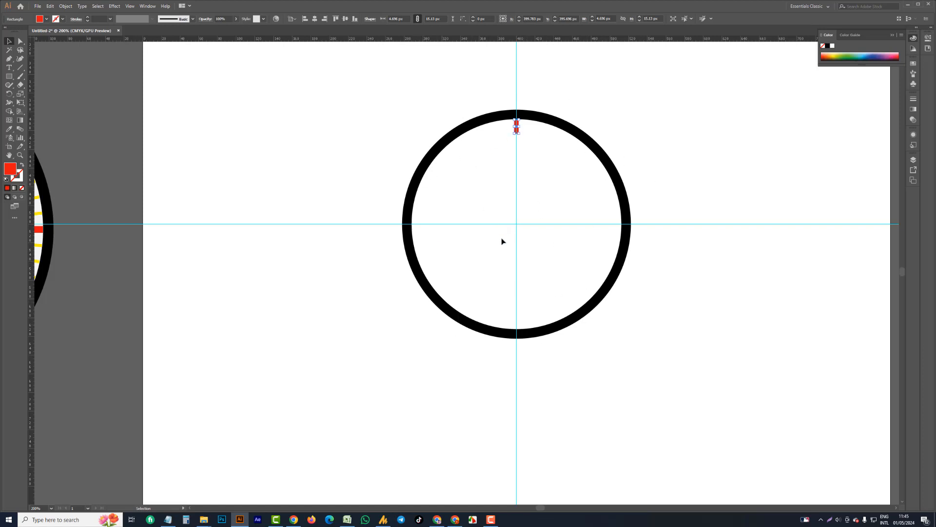
Step: Rotate a copy of the red tick around the ring's center by an angle of 360/12
click(13, 98)
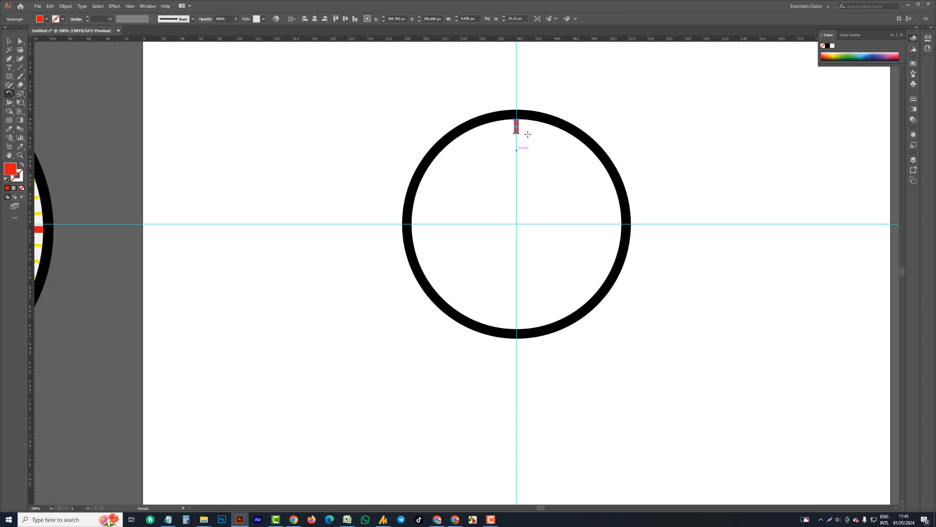
scroll(524, 128, up, 1)
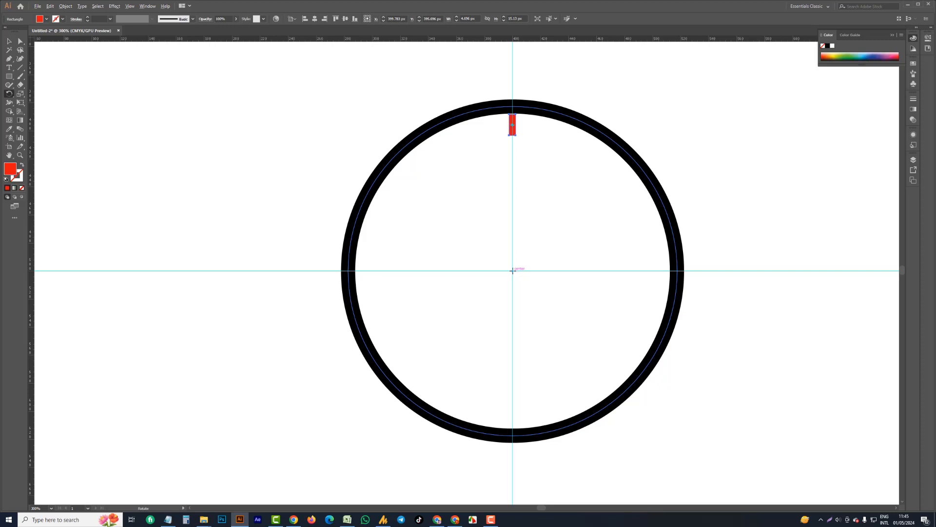
alt+click(512, 270)
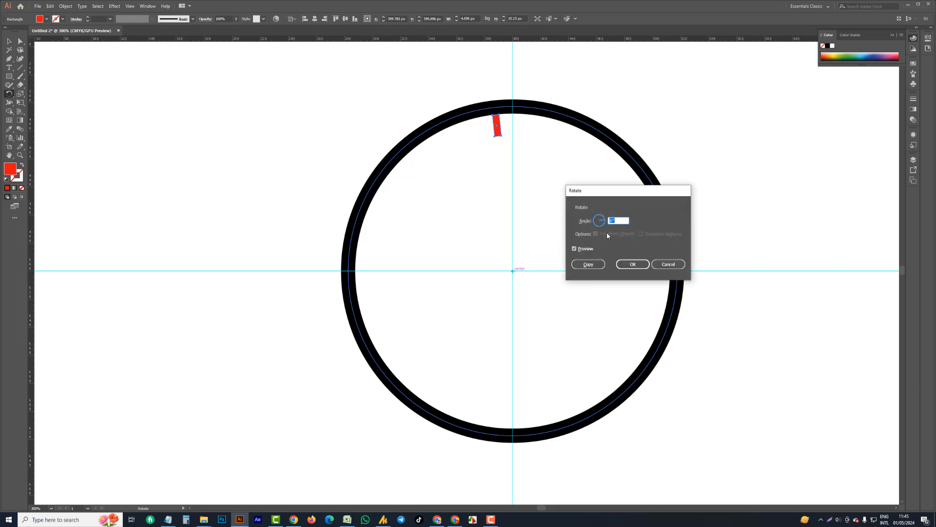
click(574, 249)
click(573, 248)
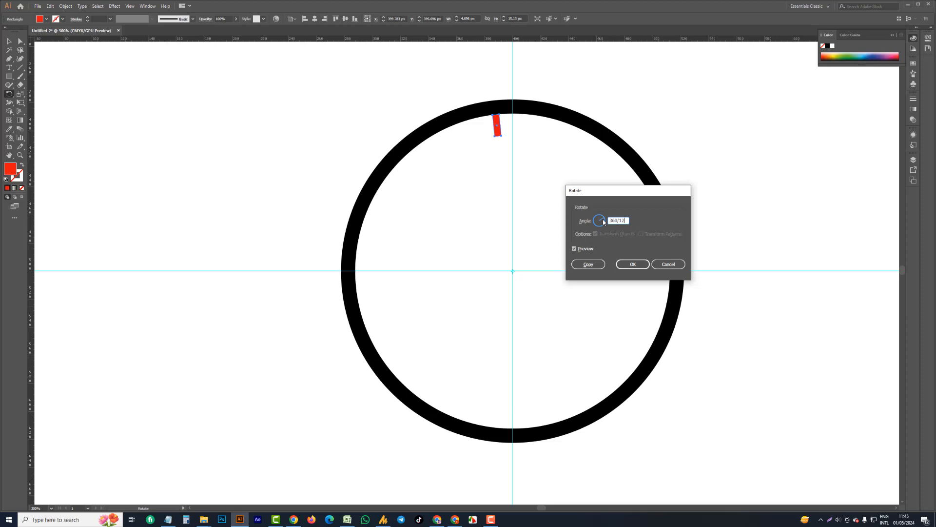
click(599, 265)
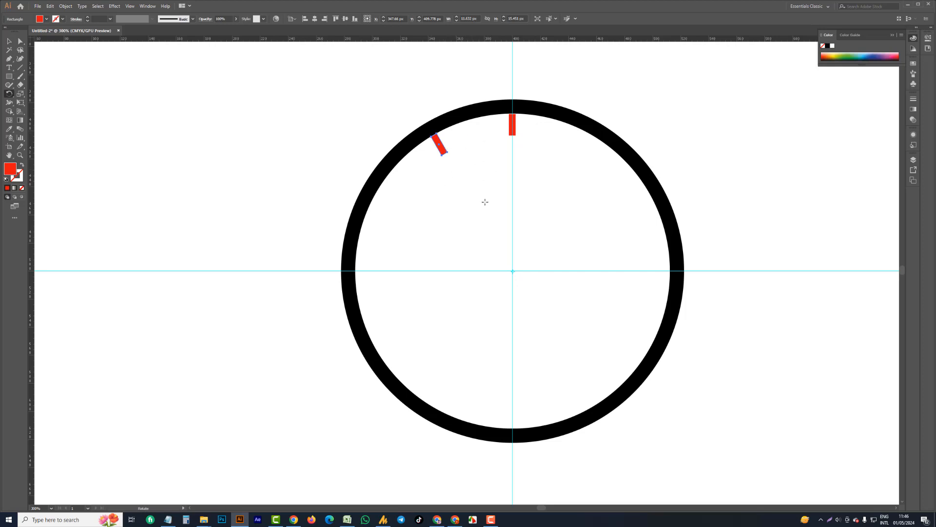
Step: Repeat the rotated copy ten times to complete twelve red hour ticks around the ring
key(ctrl+d)
key(ctrl+d)
key(ctrl+d)
key(ctrl+d)
key(ctrl+d)
key(ctrl+d)
key(ctrl+d)
key(ctrl+d)
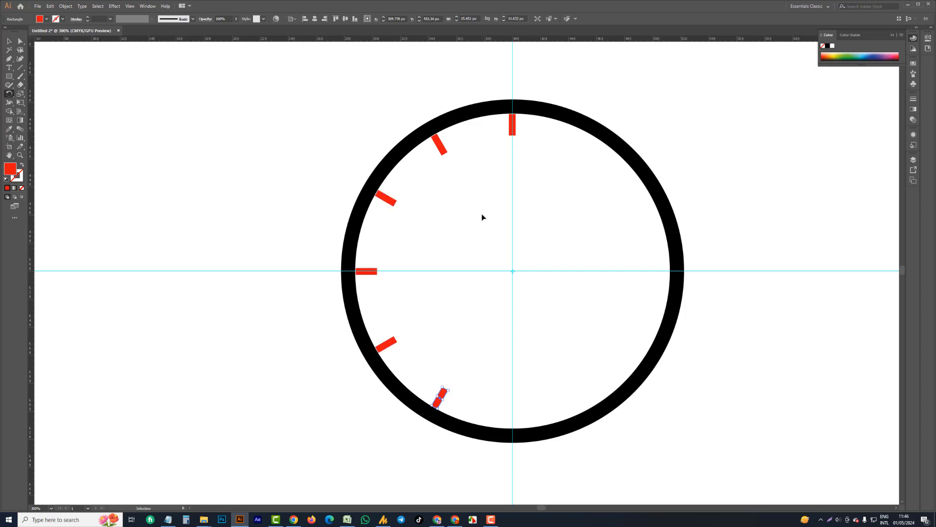
key(ctrl+d)
key(ctrl+d)
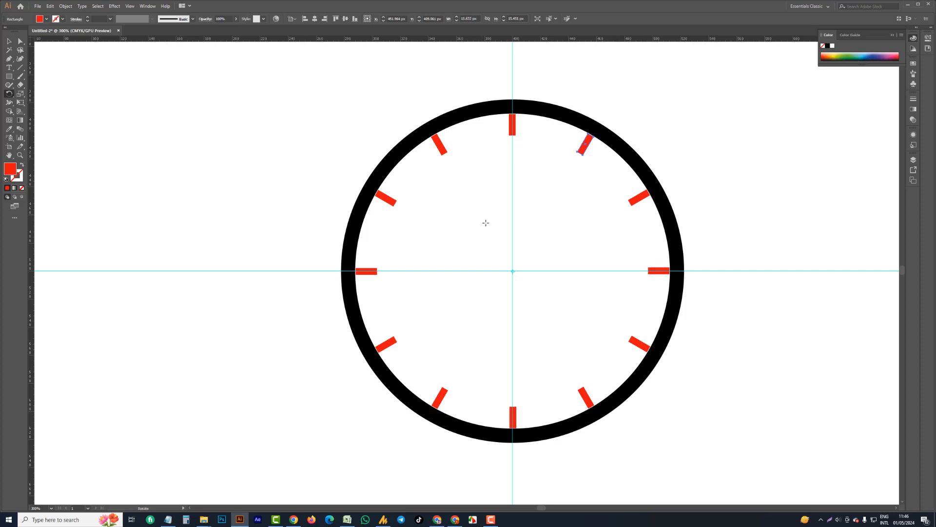
Step: Hide the black ring so that only the red ticks and guides are left on the artboard
scroll(525, 149, down, 1)
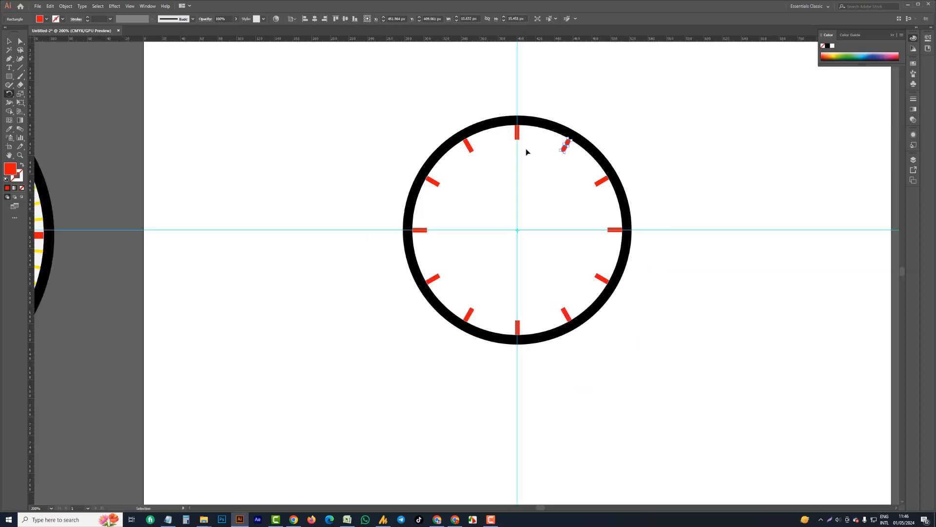
click(10, 42)
click(418, 184)
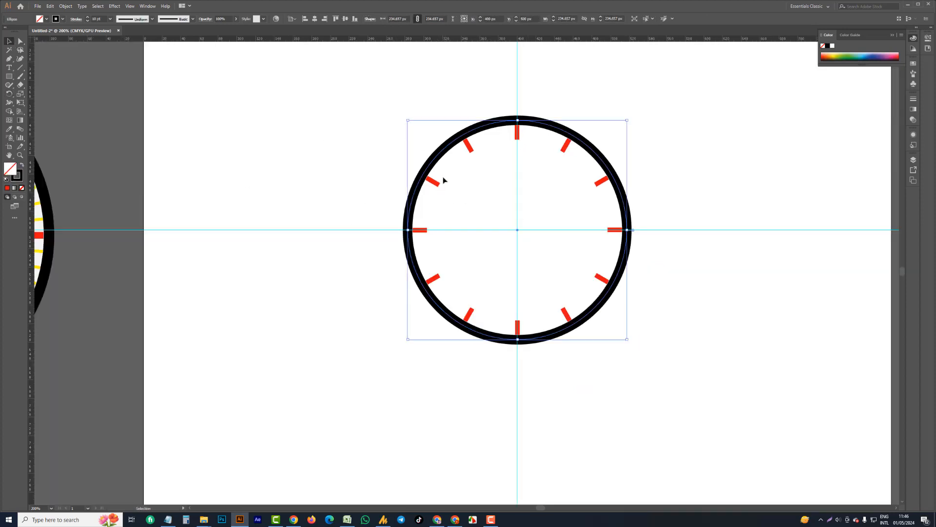
click(66, 8)
mouse_move(127, 73)
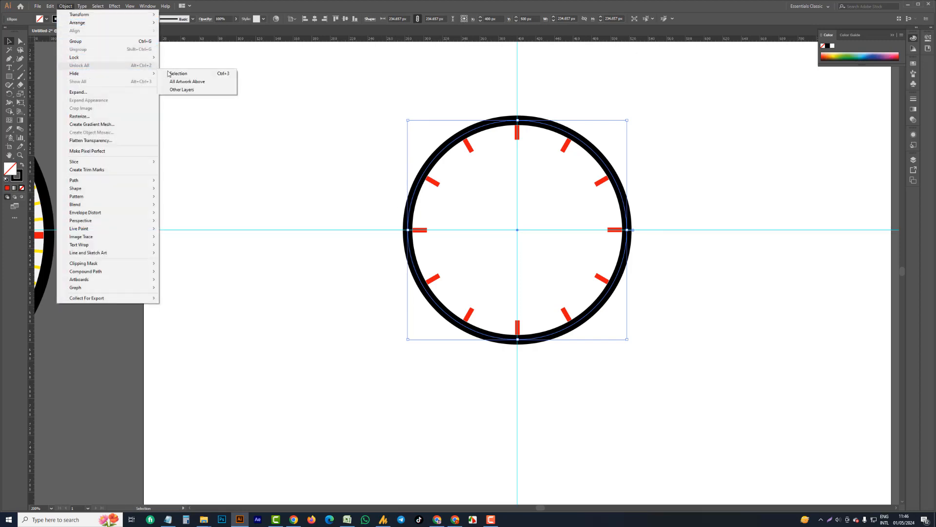
click(200, 73)
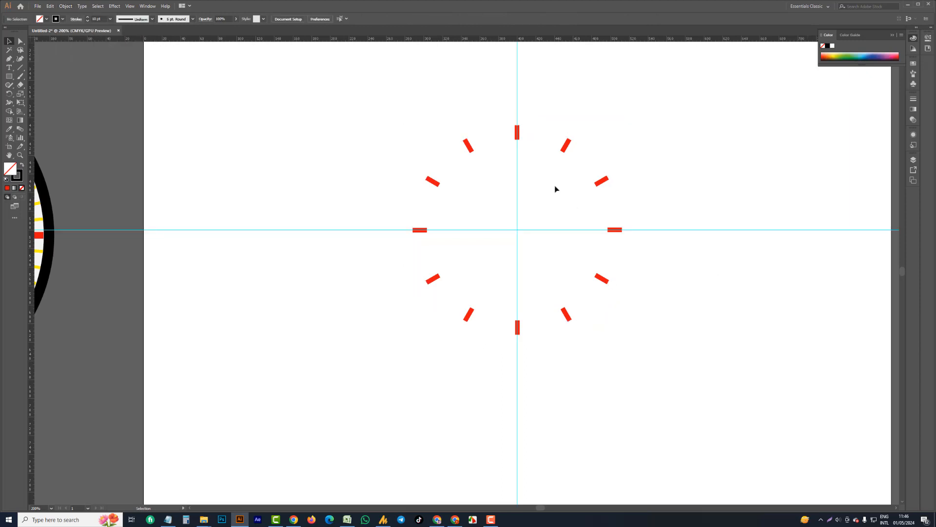
click(379, 227)
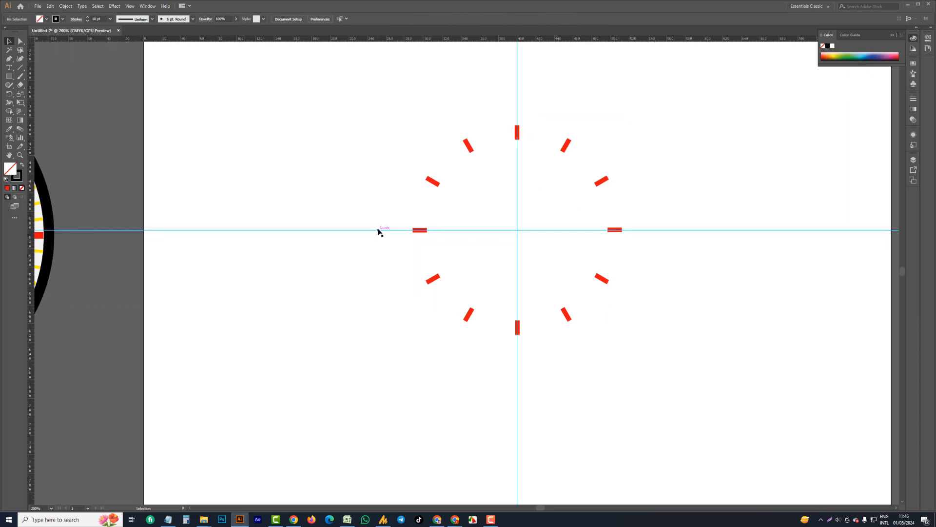
drag(503, 97, 524, 104)
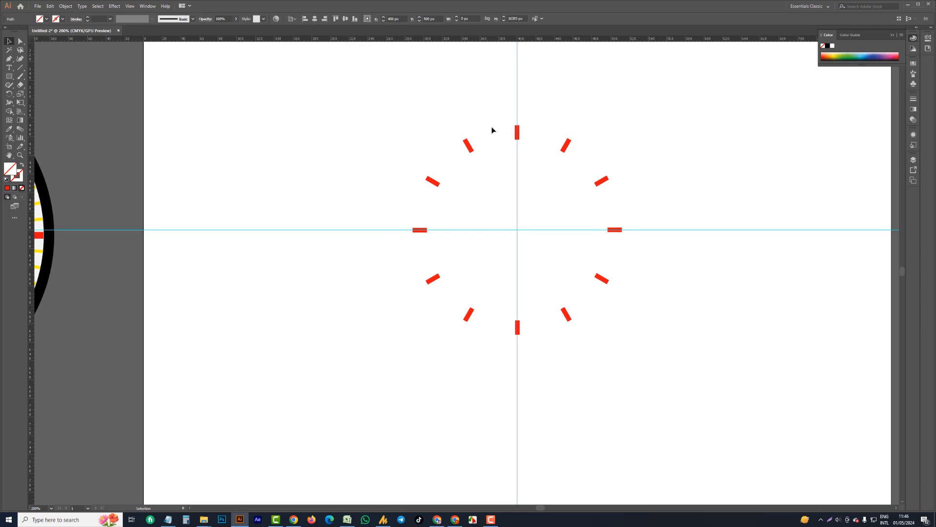
drag(387, 102, 648, 408)
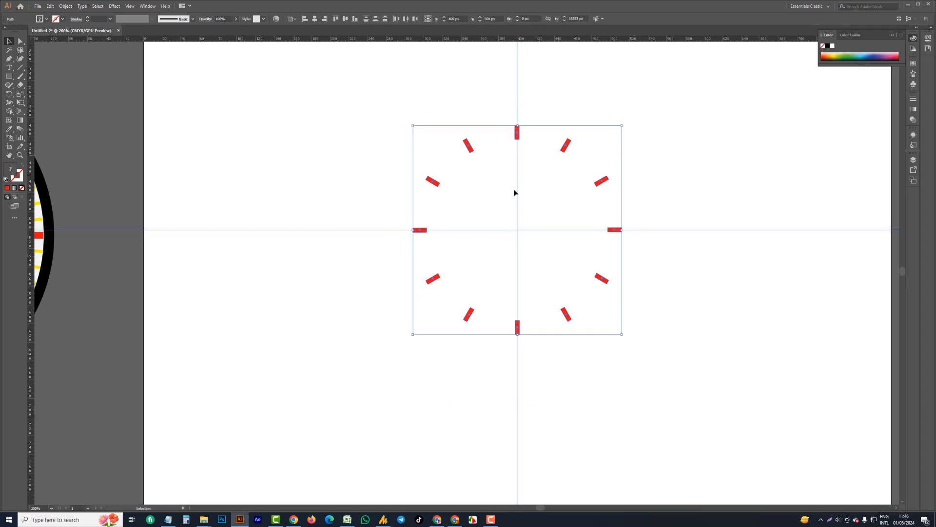
click(732, 298)
Step: Lock the guides so they cannot be selected together with the red ticks
right_click(687, 213)
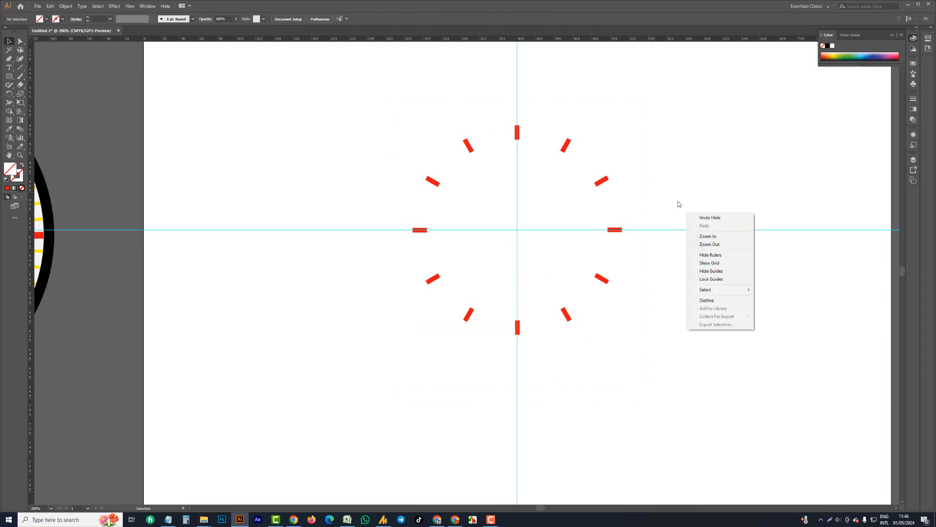
right_click(663, 186)
click(642, 181)
right_click(642, 180)
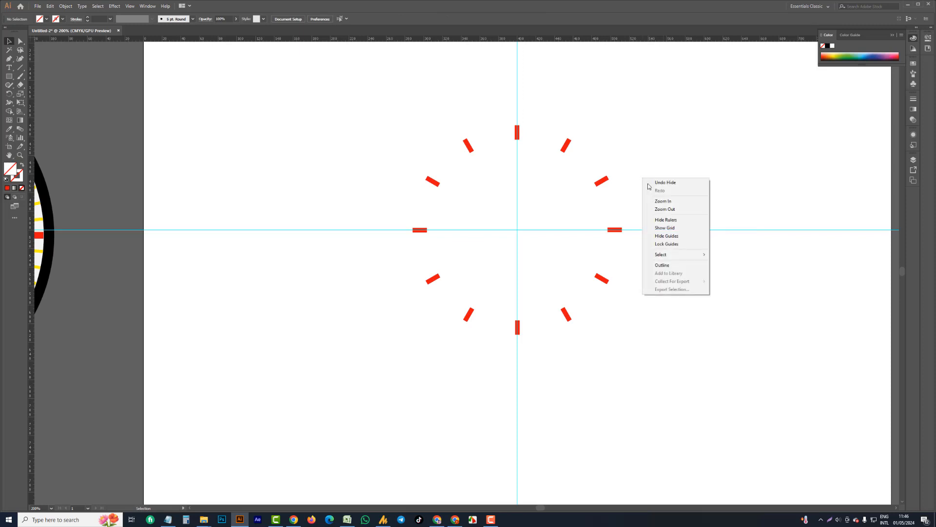
click(674, 244)
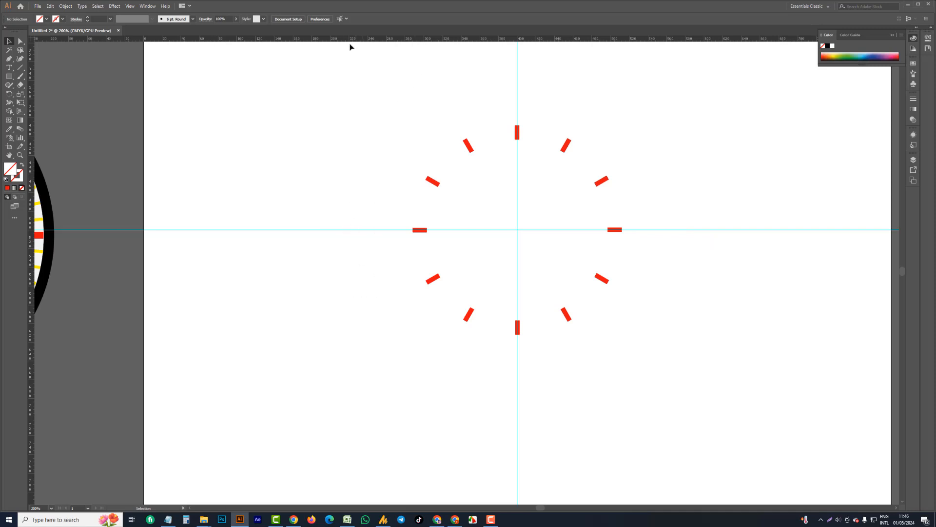
Step: Group all twelve red ticks and deselect the group
drag(379, 99, 658, 388)
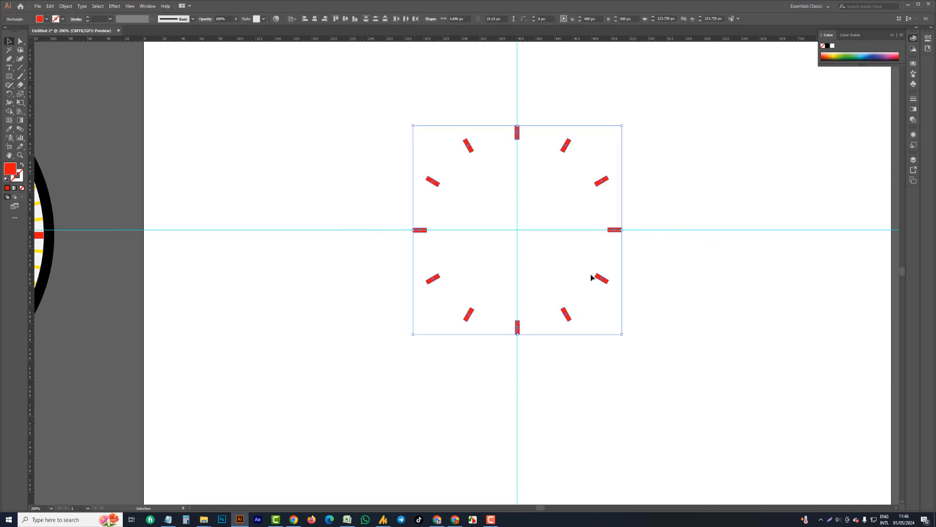
right_click(478, 218)
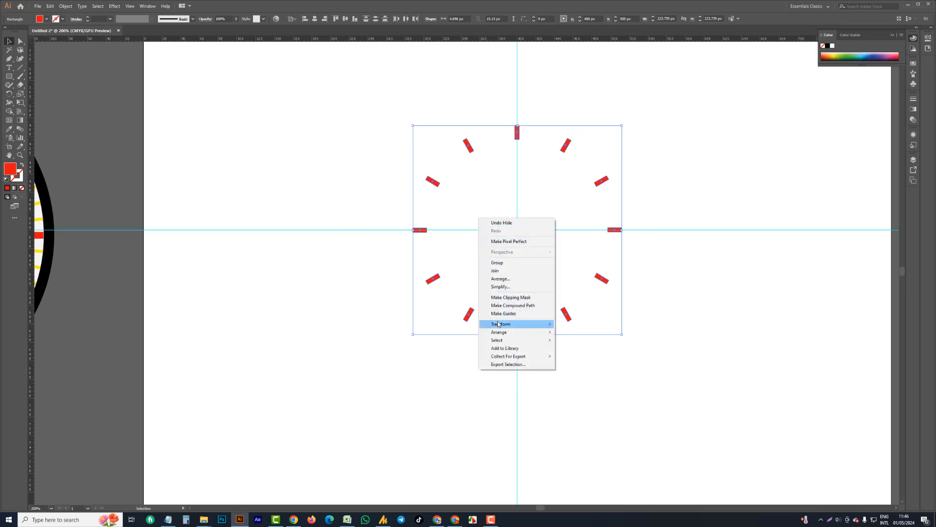
click(507, 263)
click(623, 384)
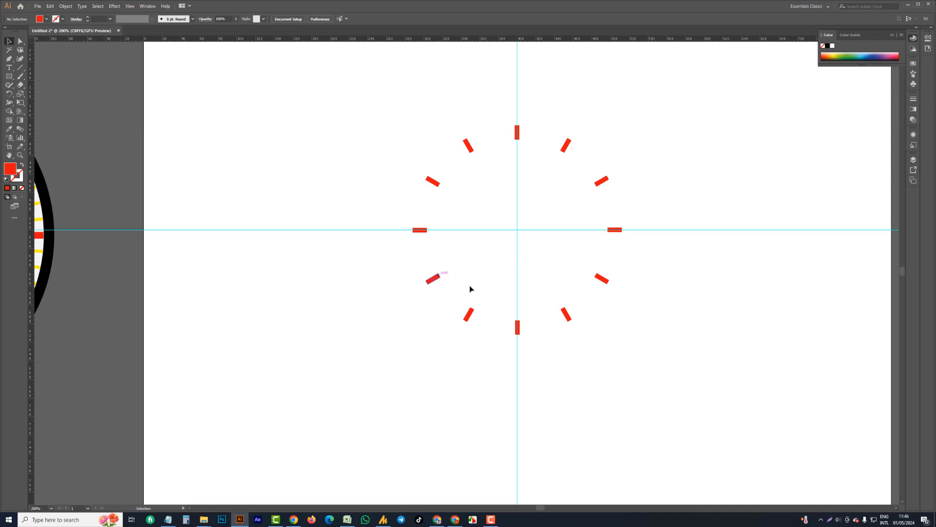
Step: Show the hidden black ring again and deselect it
click(65, 7)
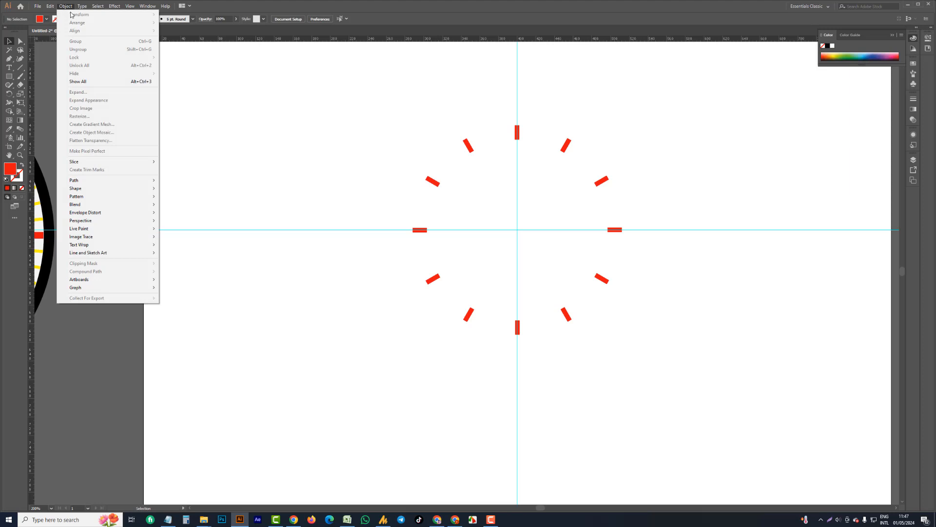
click(92, 83)
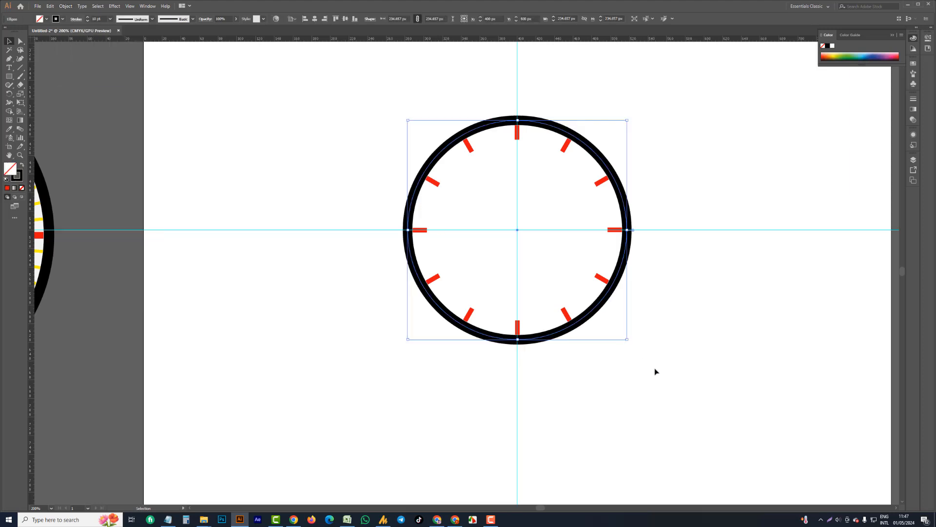
click(618, 360)
drag(617, 359, 673, 374)
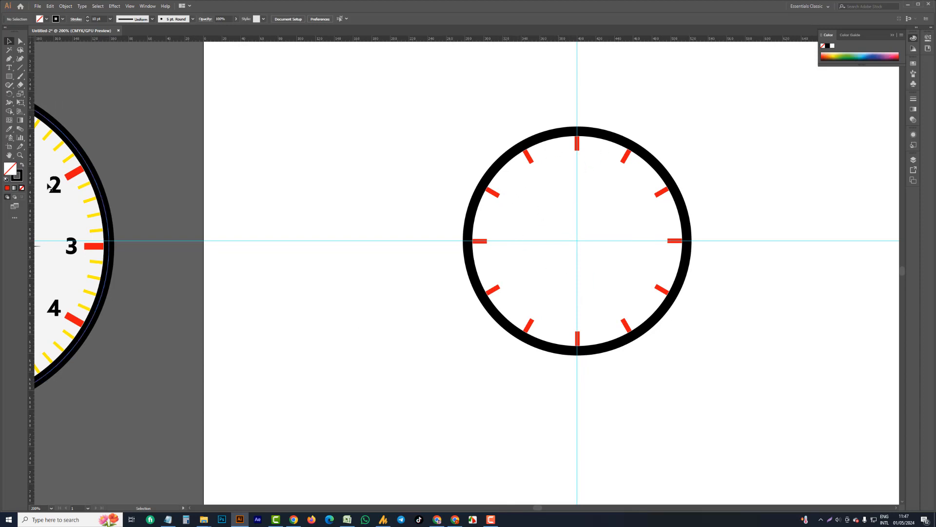
Step: Draw a narrow rectangle about 2.6 by 10.2 px inside the red tick at 12 o'clock
click(8, 76)
scroll(578, 141, up, 2)
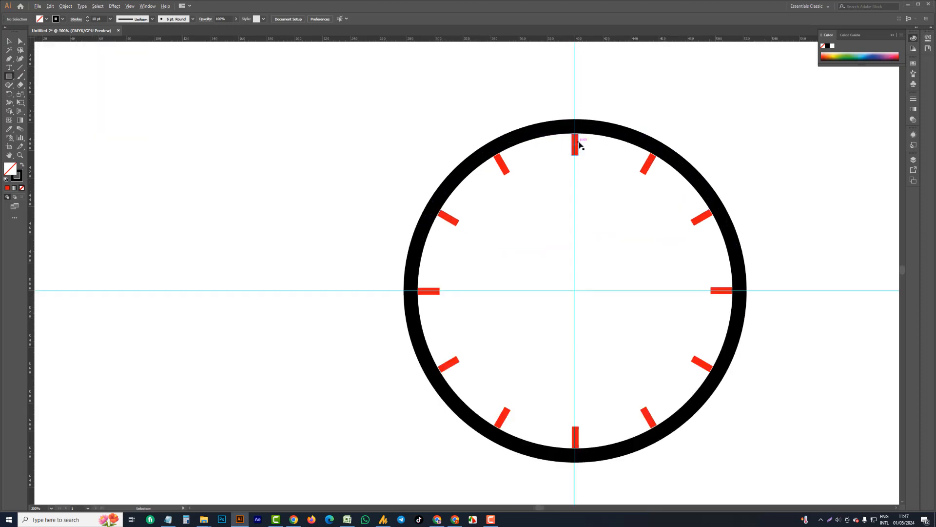
scroll(575, 140, up, 2)
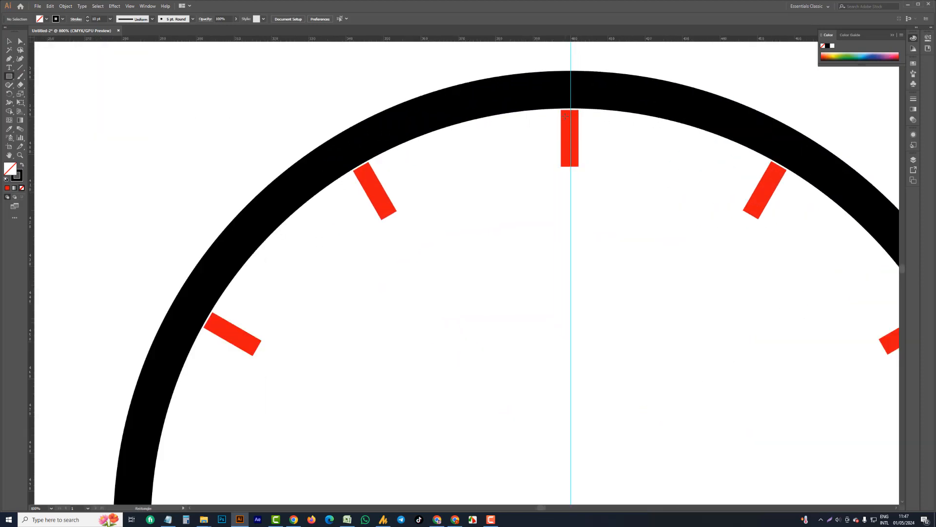
drag(565, 114, 574, 152)
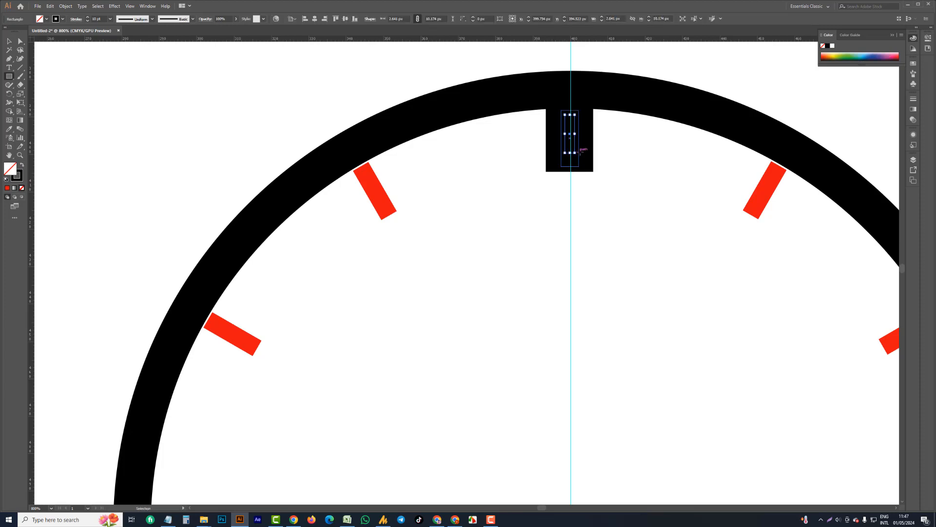
Step: Remove the narrow rectangle's stroke and fill it with yellow
scroll(578, 147, up, 1)
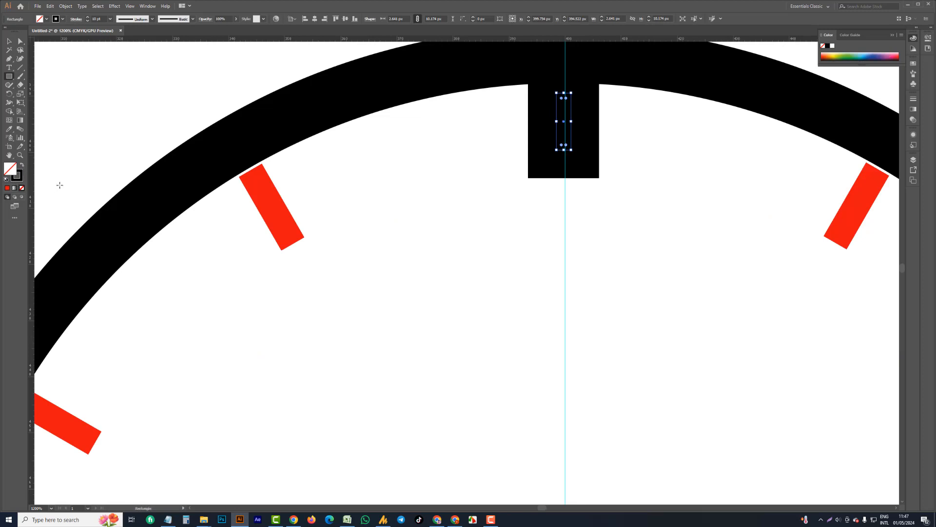
click(20, 179)
click(22, 188)
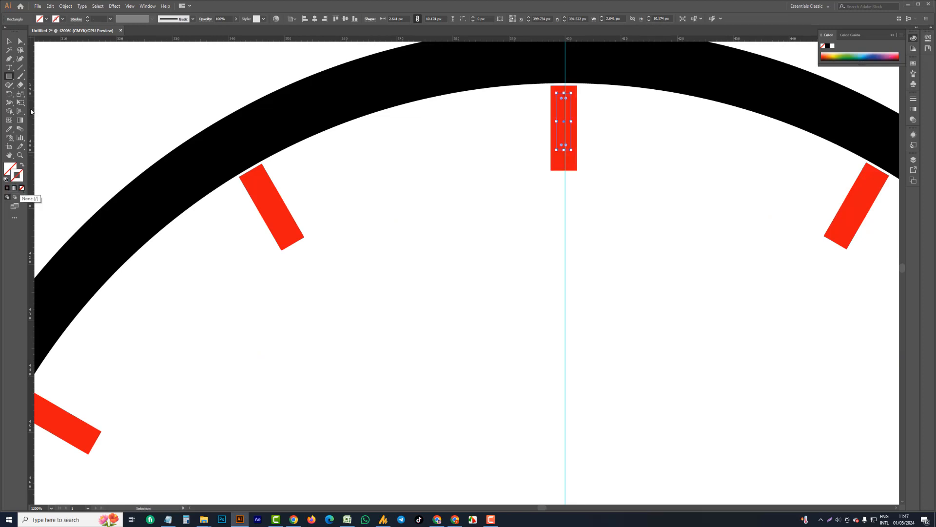
click(46, 19)
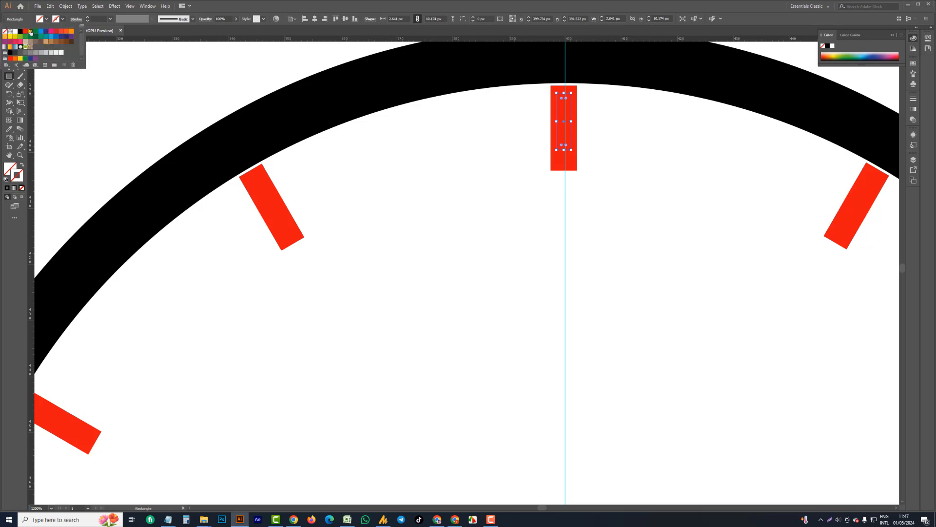
click(31, 32)
click(253, 11)
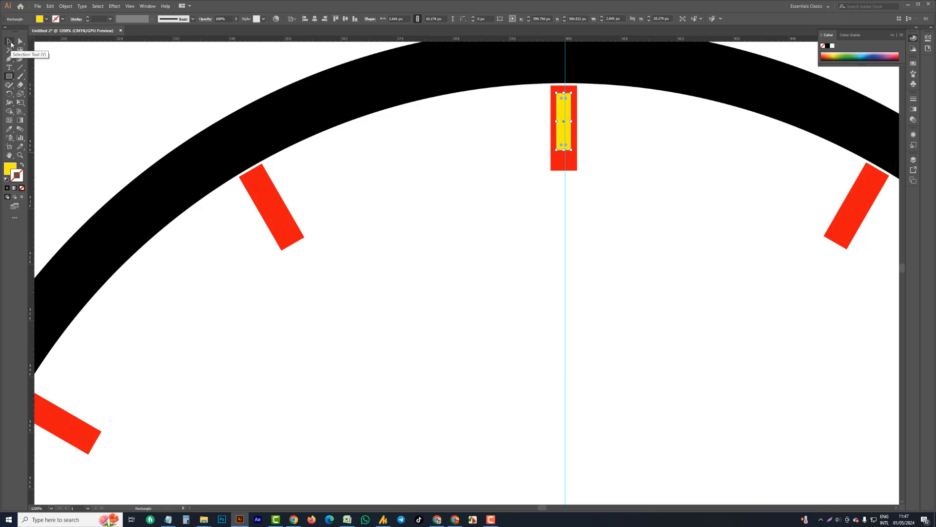
Step: Move the yellow rectangle onto the vertical guide, up to the ring's inner edge
click(10, 43)
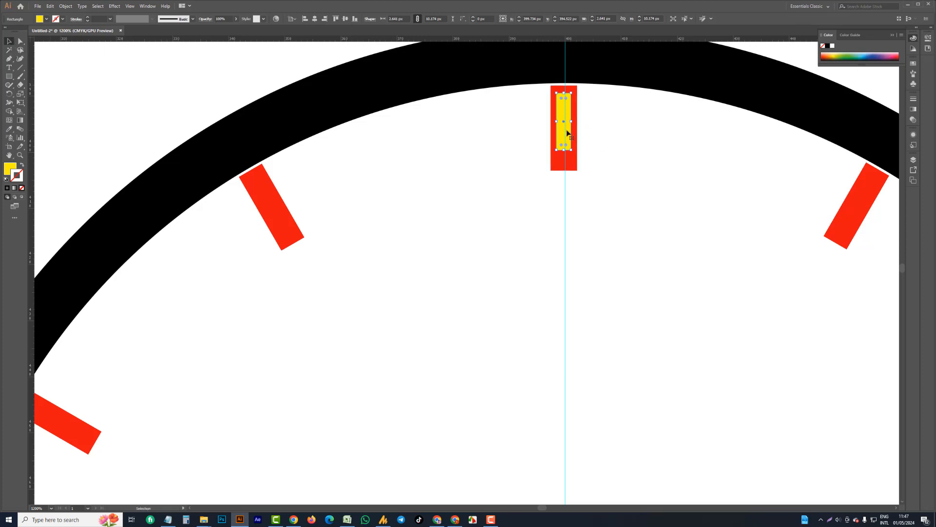
drag(568, 133, 570, 104)
Step: Create a copy of the yellow tick rotated 6° about the clock's center, where the two guides cross
scroll(572, 117, down, 2)
scroll(571, 222, down, 1)
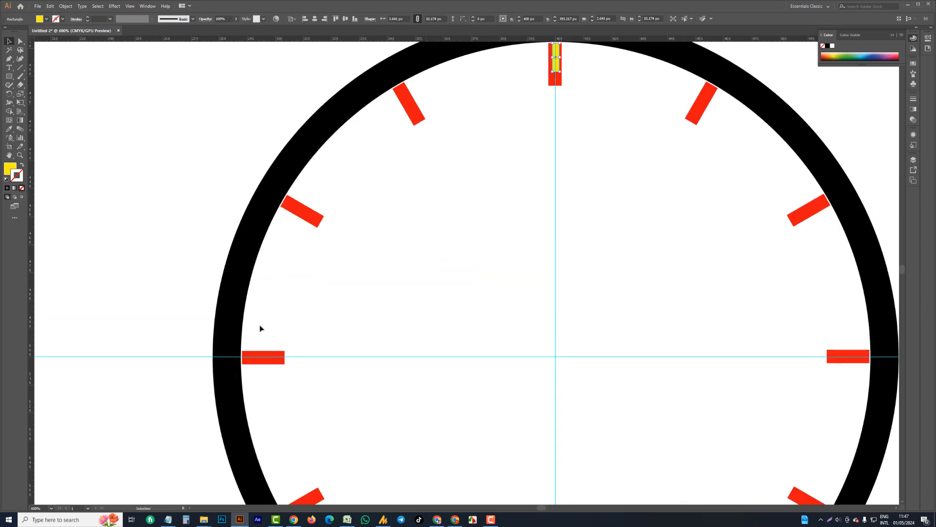
scroll(602, 329, down, 1)
drag(600, 324, 563, 257)
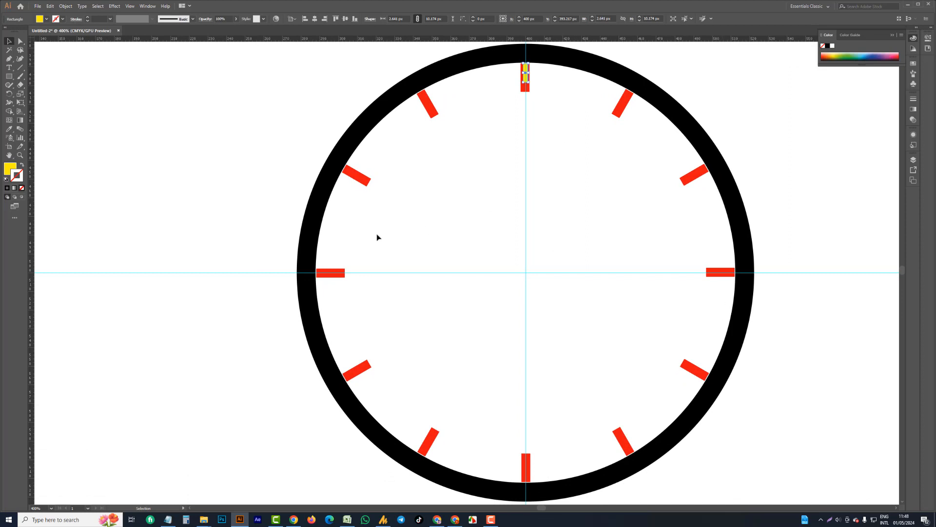
click(10, 97)
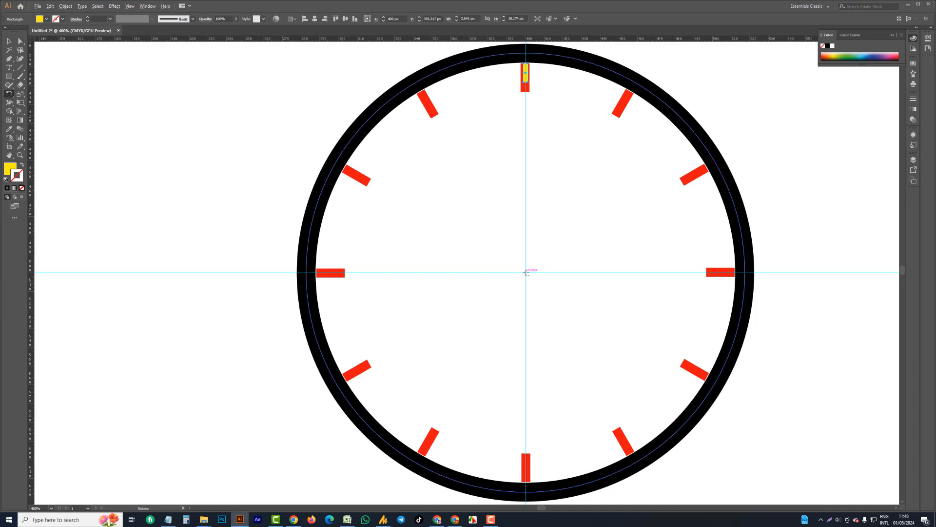
alt+click(526, 273)
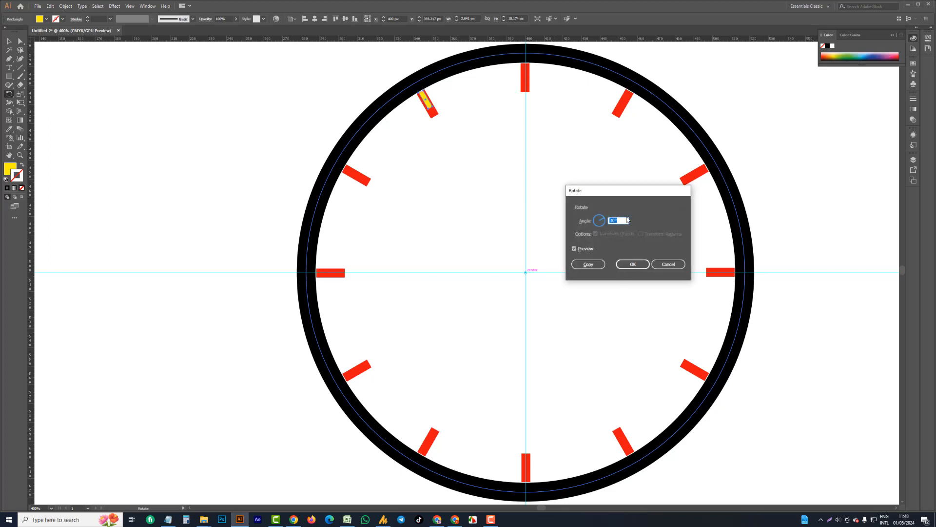
text(3)
click(588, 264)
Step: Repeat the rotated copy of the yellow tick until minute ticks fill the whole dial
key(ctrl+d)
key(ctrl+d)
key(ctrl+d)
key(ctrl+d)
key(ctrl+d)
key(ctrl+d)
key(ctrl+d)
key(ctrl+d)
key(ctrl+d)
key(ctrl+d)
key(ctrl+d)
key(ctrl+d)
key(ctrl+d)
key(ctrl+d)
key(ctrl+d)
key(ctrl+d)
key(ctrl+d)
key(ctrl+d)
key(ctrl+d)
key(ctrl+d)
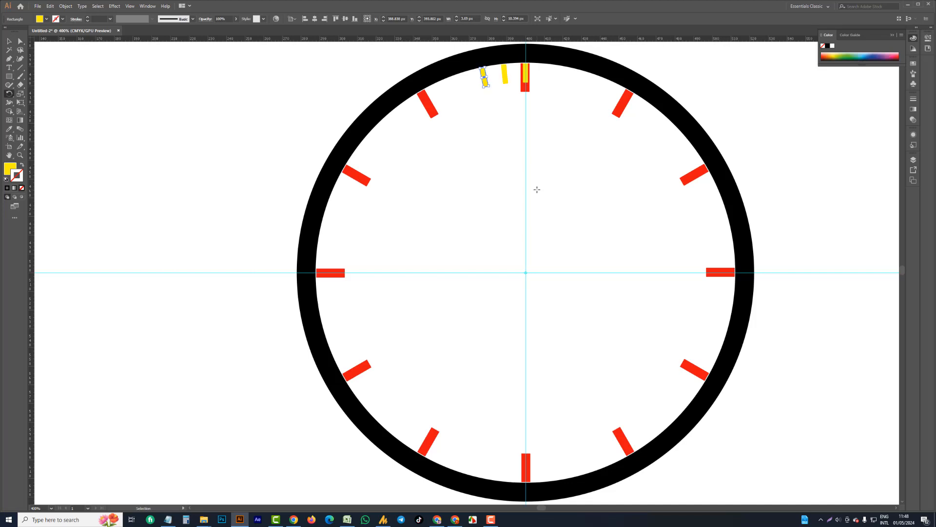
key(ctrl+d)
key(ctrl+d)
key(ctrl+d)
key(ctrl+d)
key(ctrl+d)
key(ctrl+d)
key(ctrl+d)
key(ctrl+d)
key(ctrl+d)
key(ctrl+d)
key(ctrl+d)
key(ctrl+d)
key(ctrl+d)
key(ctrl+d)
key(ctrl+d)
key(ctrl+d)
key(ctrl+d)
key(ctrl+d)
key(ctrl+d)
key(ctrl+d)
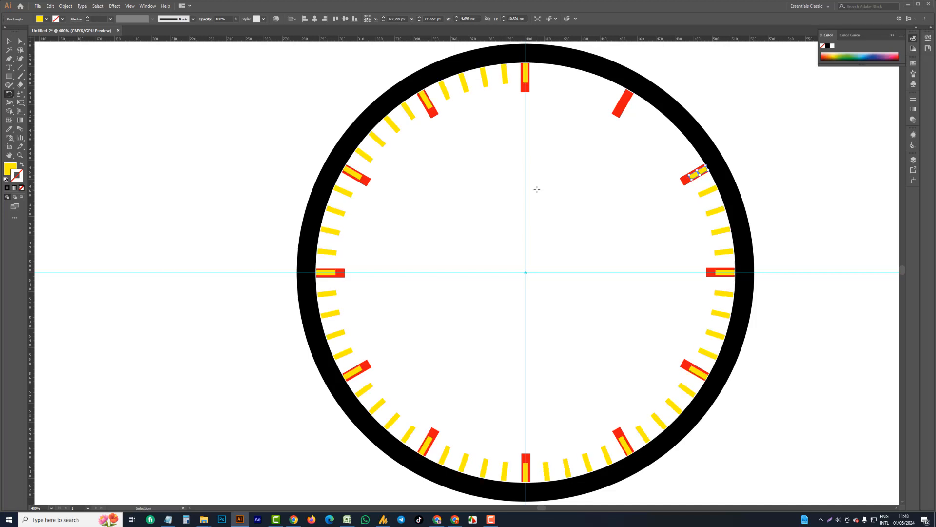
key(ctrl+d)
key(ctrl+d)
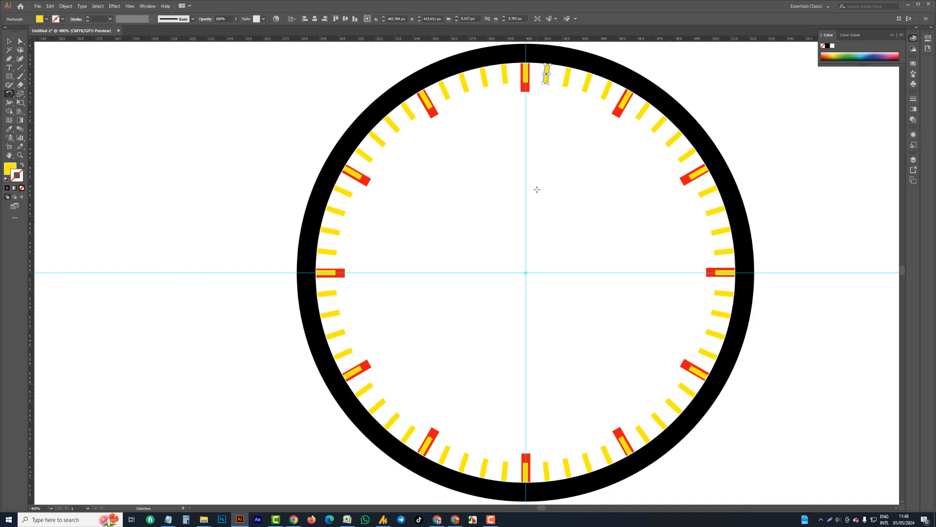
Step: Bring the group of red hour ticks to the front of the yellow ticks and deselect it
scroll(472, 221, down, 2)
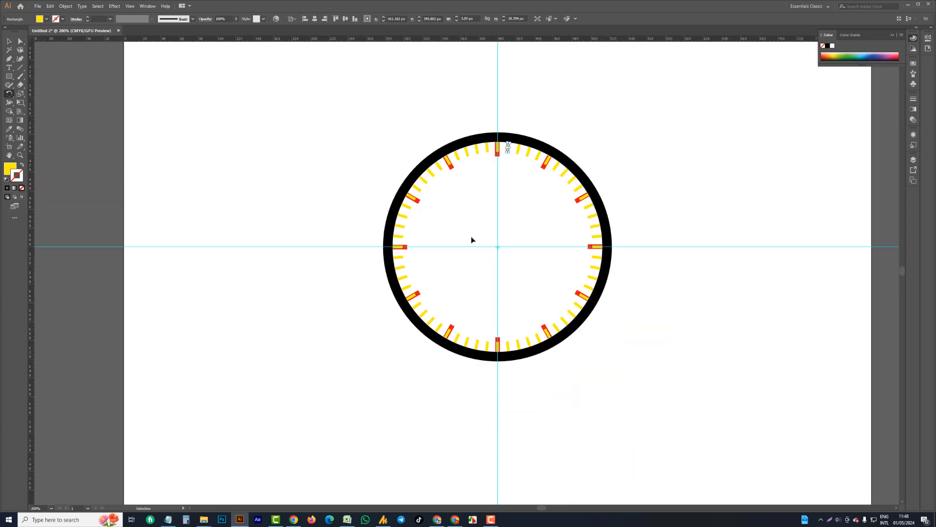
scroll(488, 248, up, 1)
scroll(486, 269, up, 1)
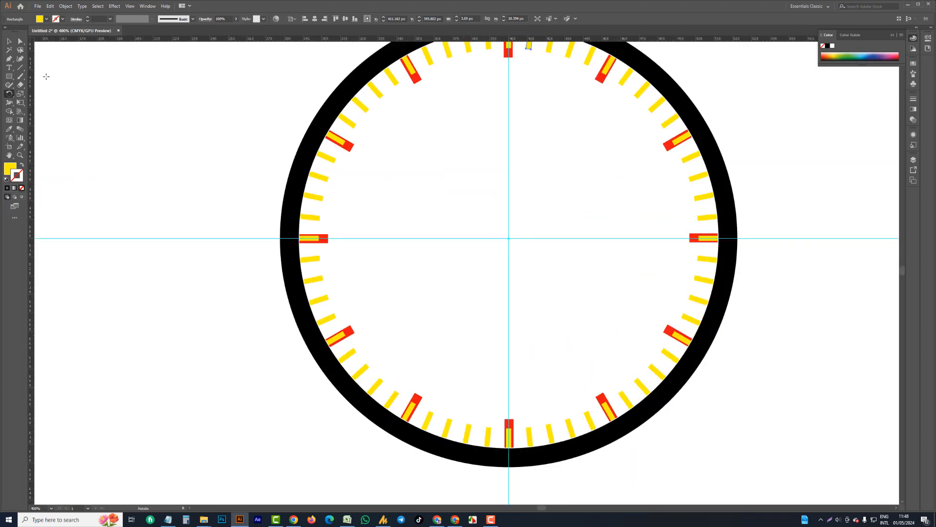
click(9, 41)
click(366, 163)
scroll(439, 167, up, 1)
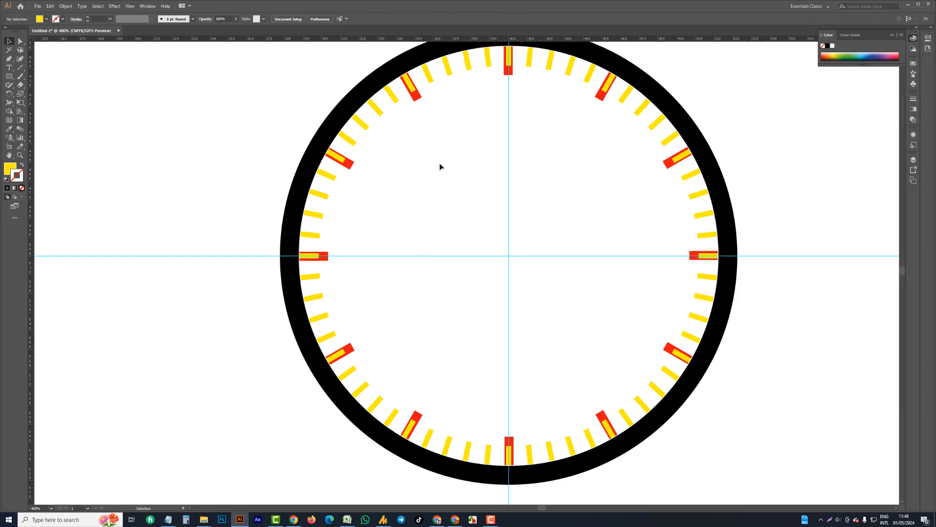
scroll(440, 166, up, 1)
click(418, 117)
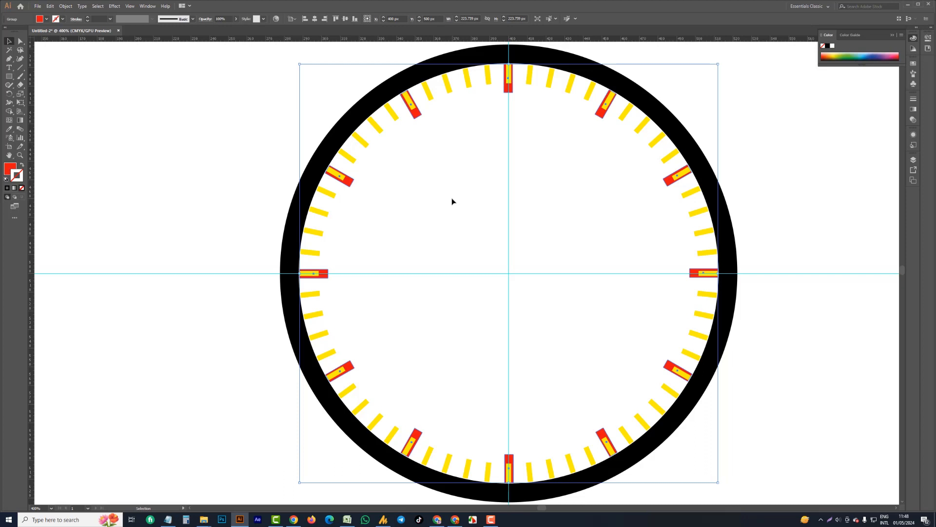
right_click(415, 117)
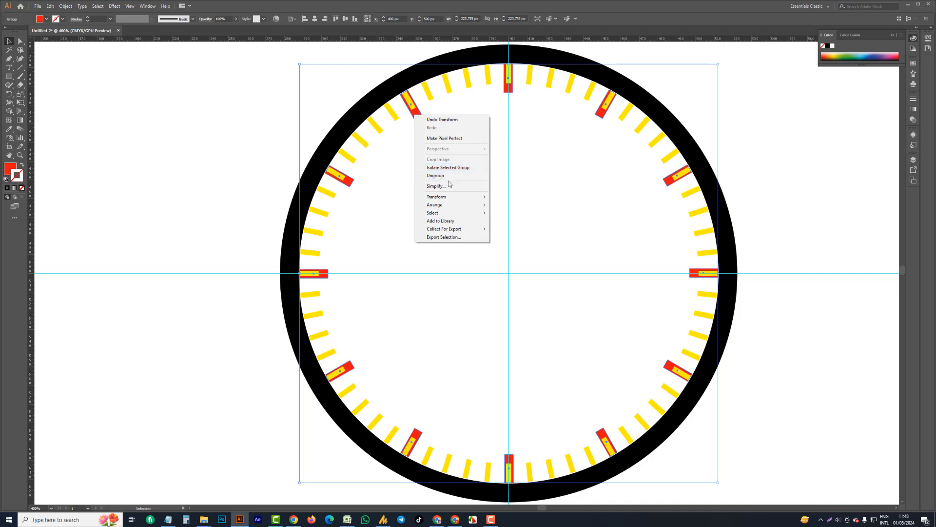
mouse_move(444, 207)
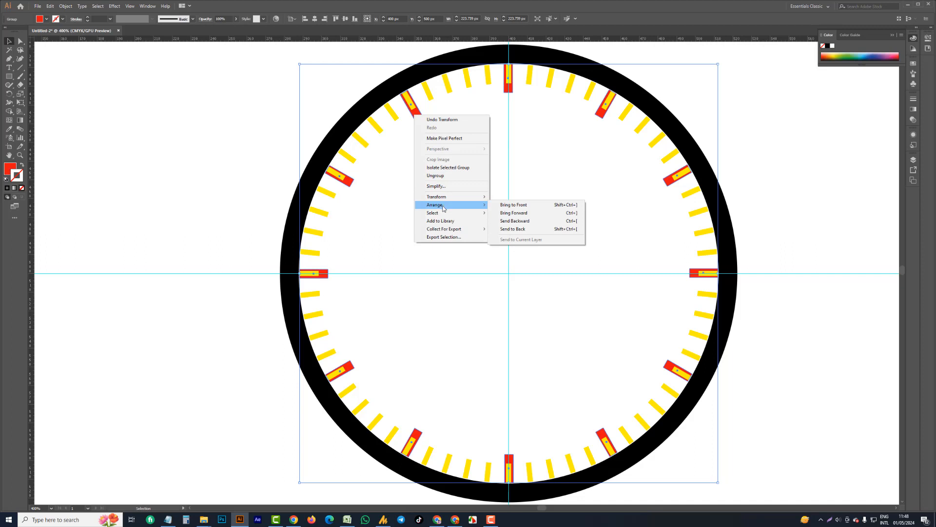
click(521, 205)
click(203, 167)
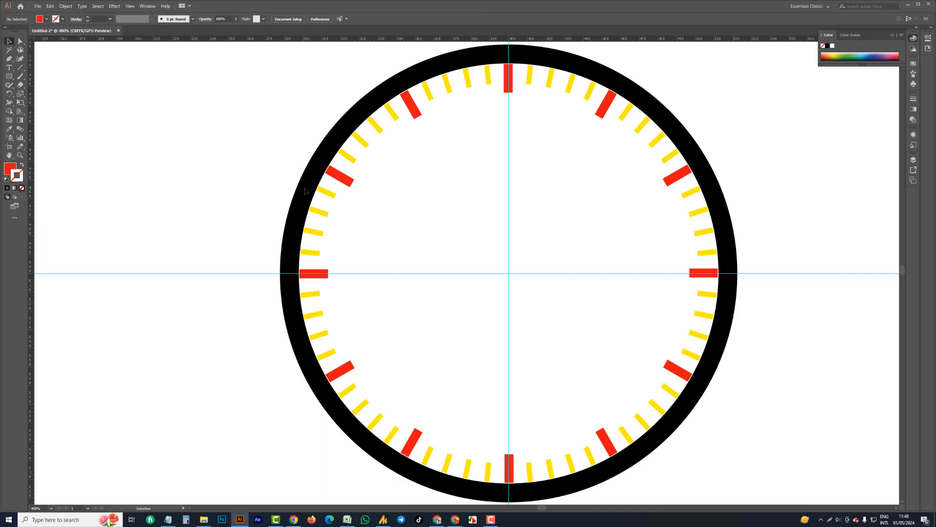
Step: Shrink the black ring around its center to about 232 px across and bring it to the front of the ticks
click(306, 191)
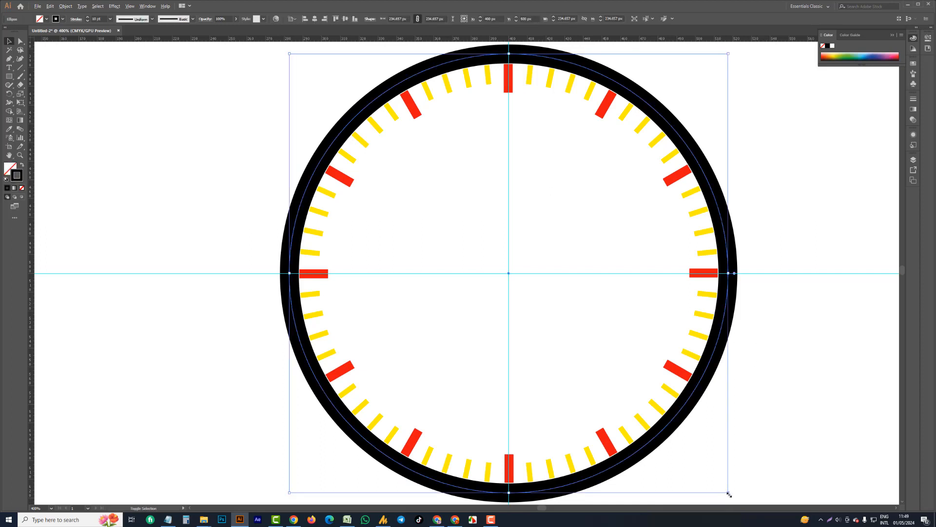
drag(728, 494, 726, 491)
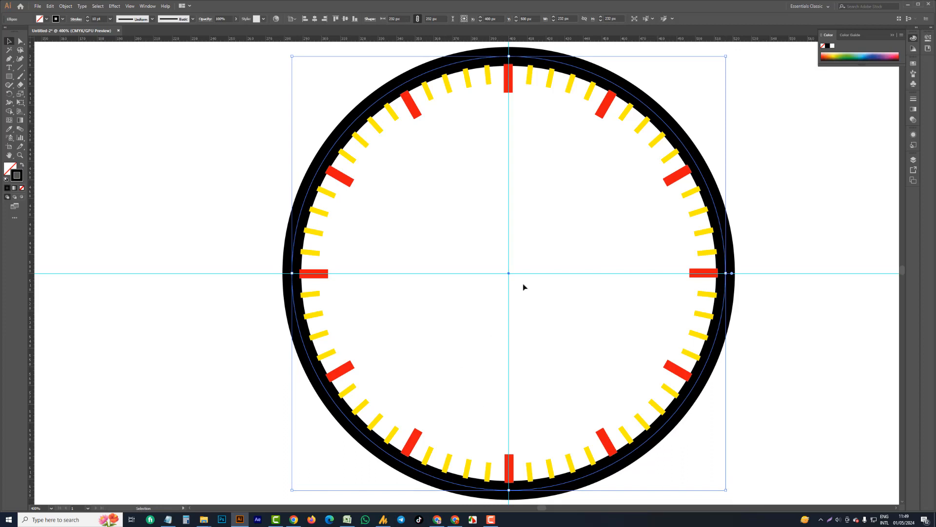
right_click(564, 218)
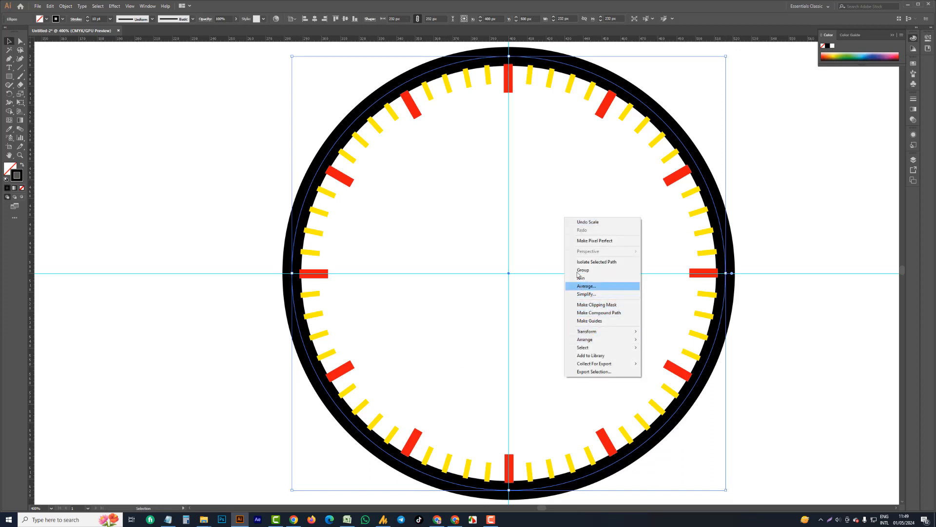
mouse_move(609, 347)
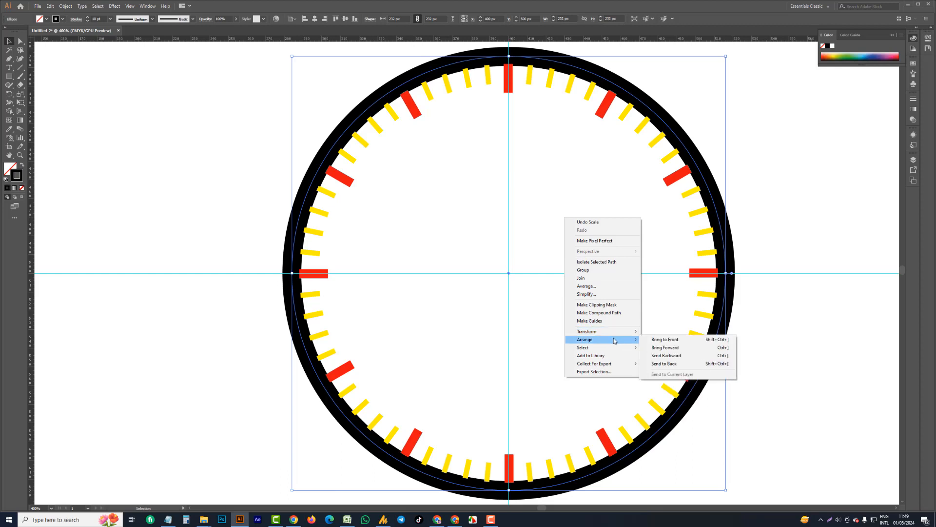
click(673, 341)
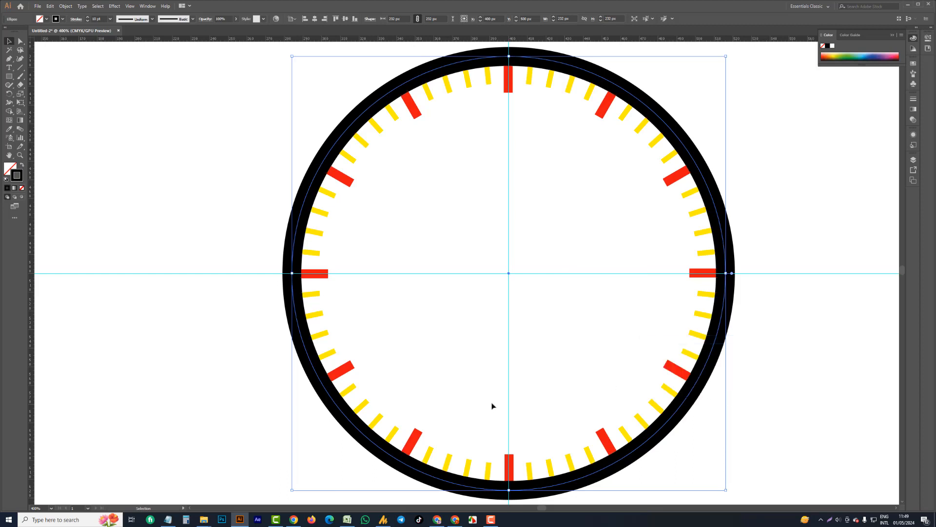
click(193, 337)
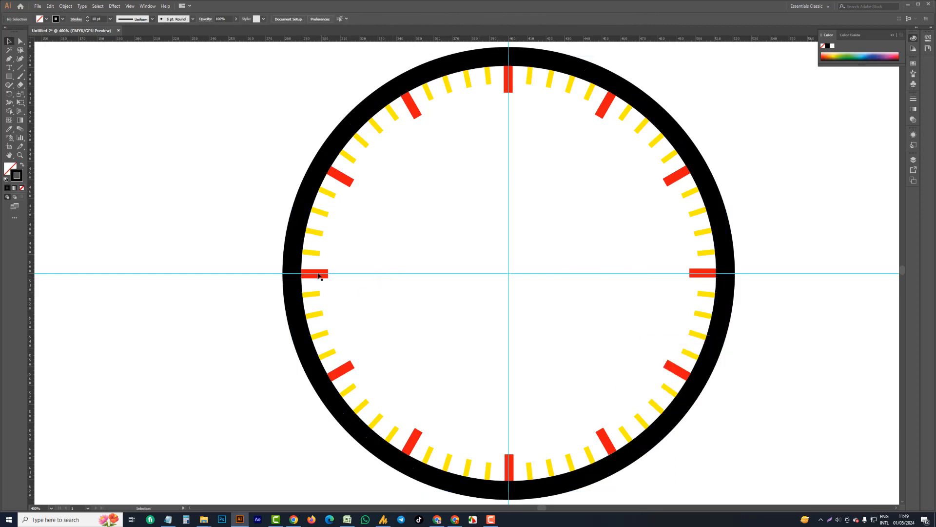
click(295, 248)
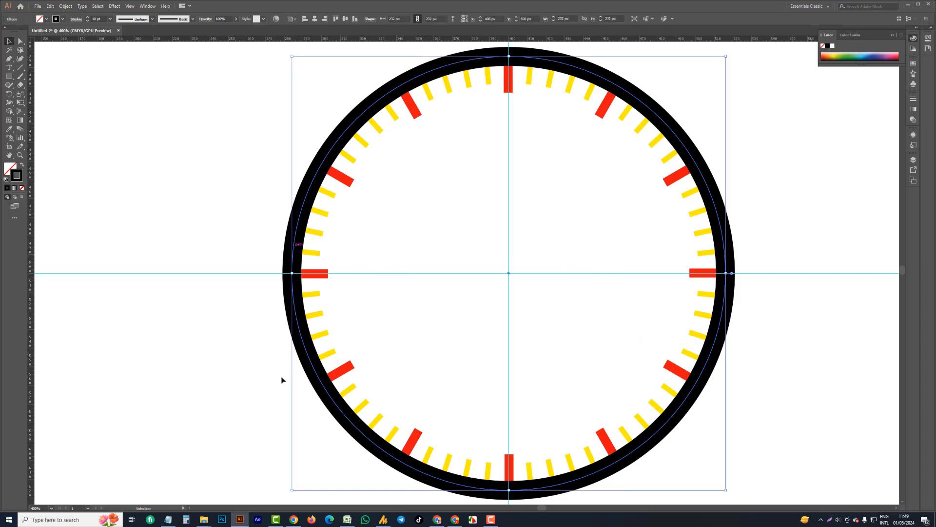
click(259, 340)
Step: Examine the numerals on the reference clock beside the artboard and compare it with the new dial
scroll(345, 305, down, 1)
drag(441, 305, 469, 250)
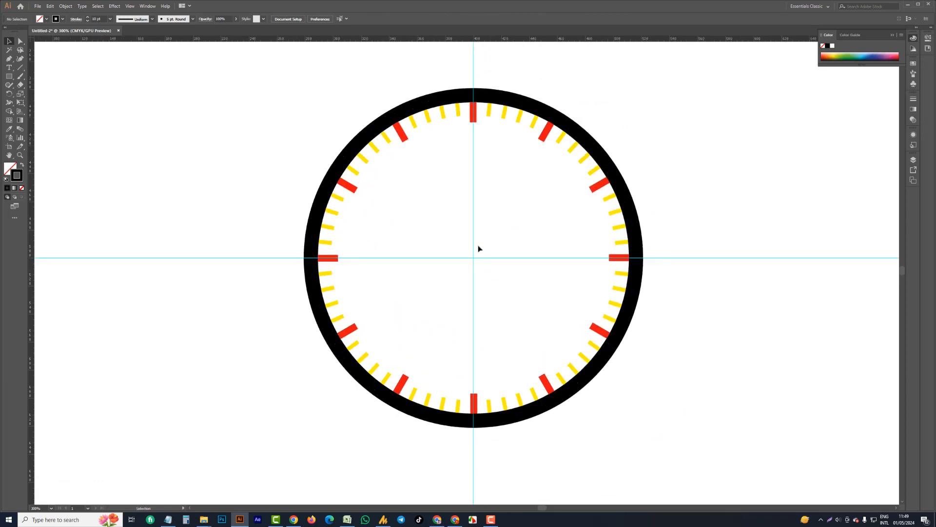
scroll(480, 248, down, 2)
drag(326, 294, 434, 263)
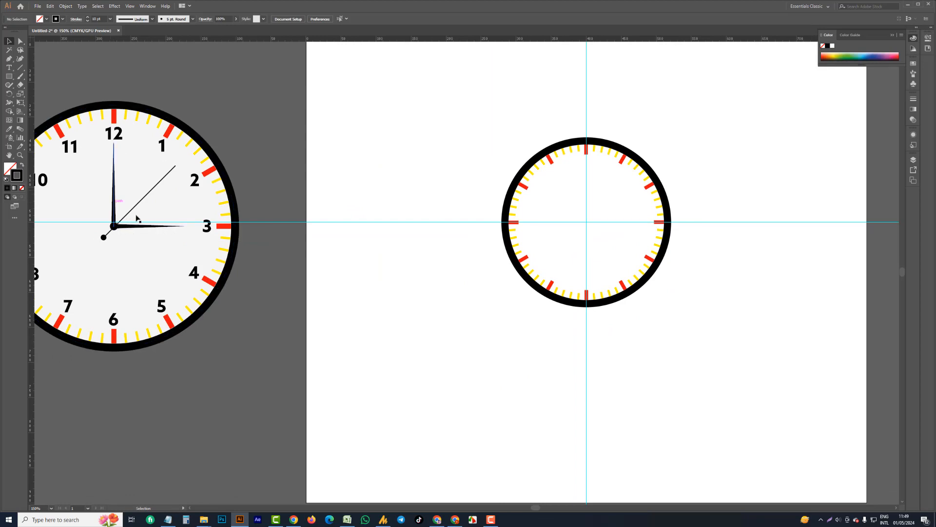
mouse_move(460, 271)
mouse_down()
mouse_move(407, 289)
mouse_move(460, 279)
mouse_up()
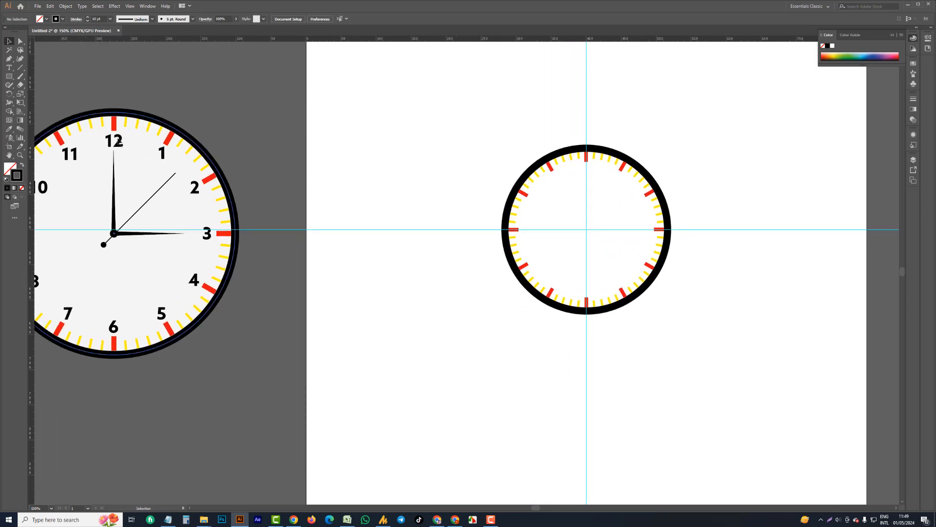
click(120, 142)
click(381, 161)
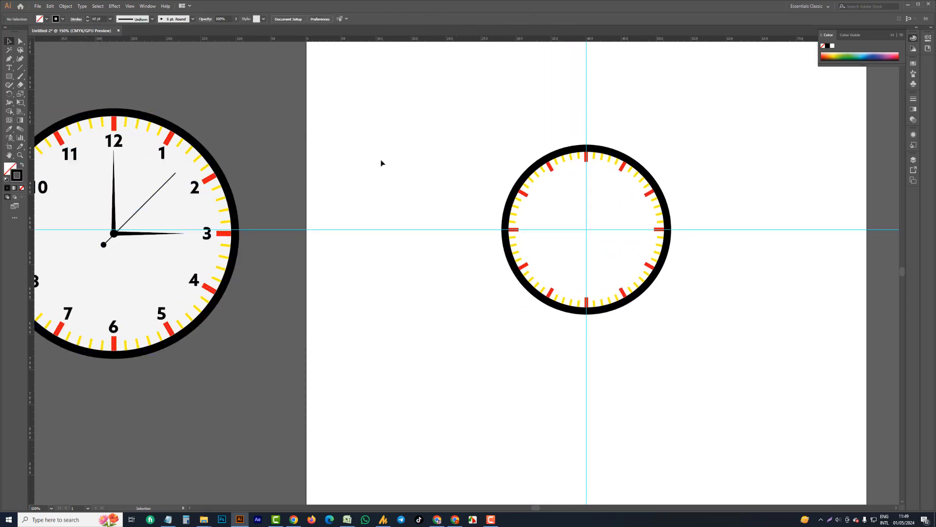
drag(381, 161, 193, 176)
click(10, 67)
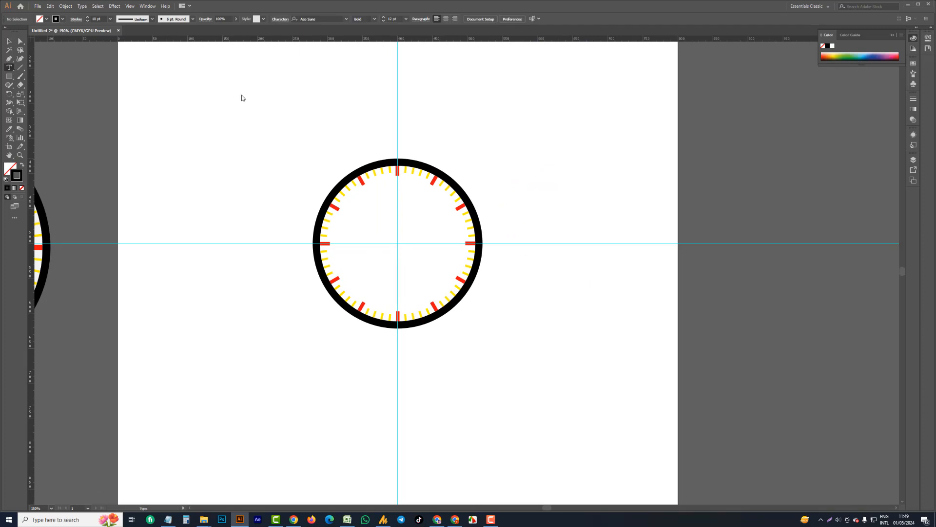
click(356, 127)
text(1)
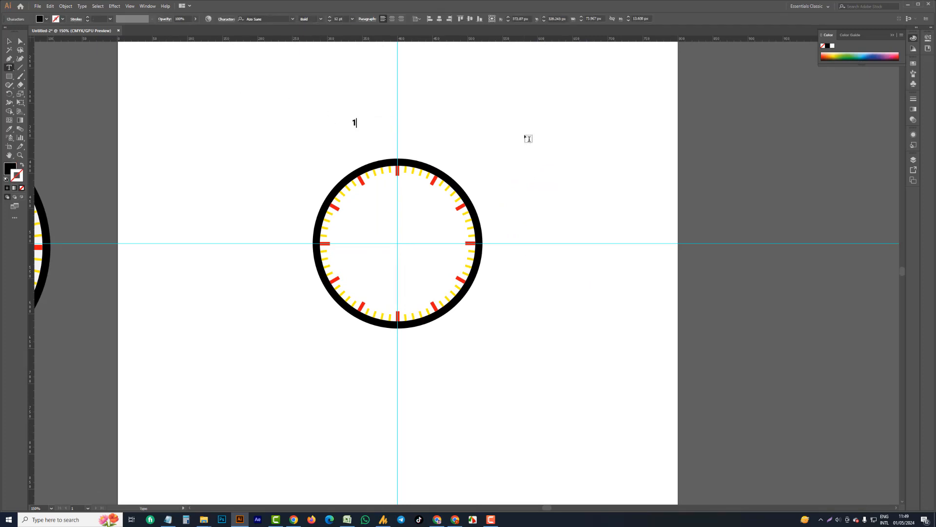
text(23456789101112)
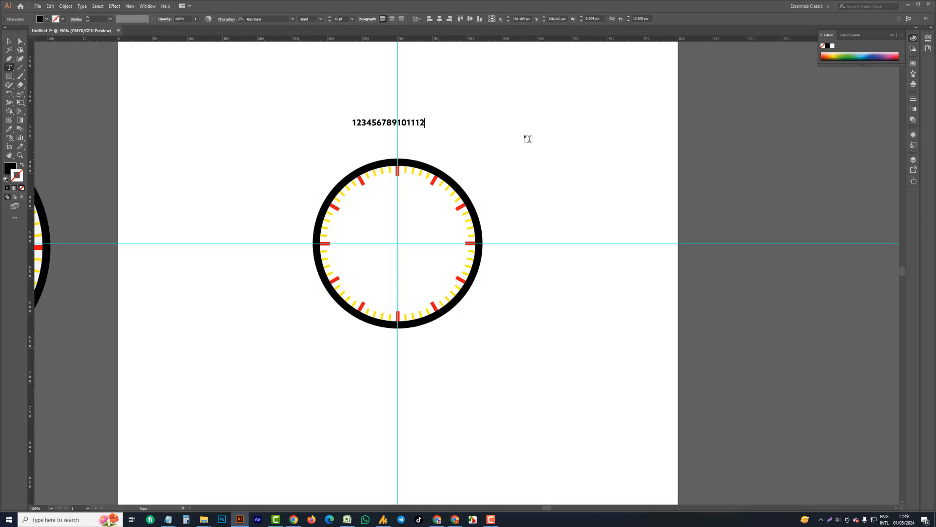
key(Escape)
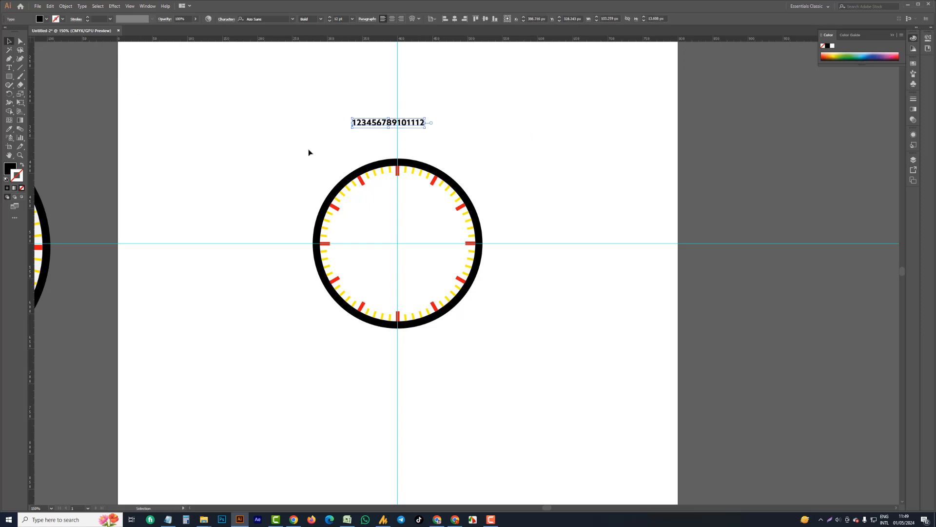
Step: Convert the number text to outlines and ungroup it into separate digit shapes
right_click(384, 125)
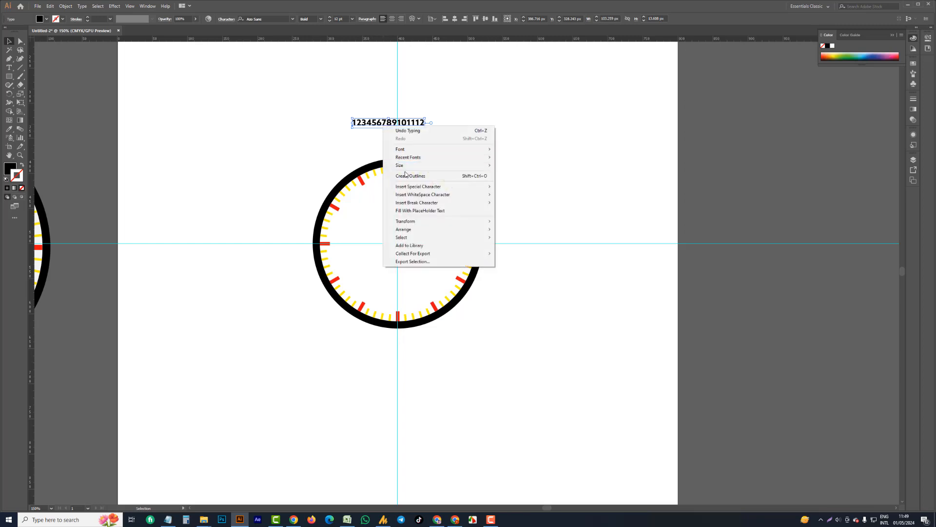
click(407, 175)
scroll(387, 140, up, 3)
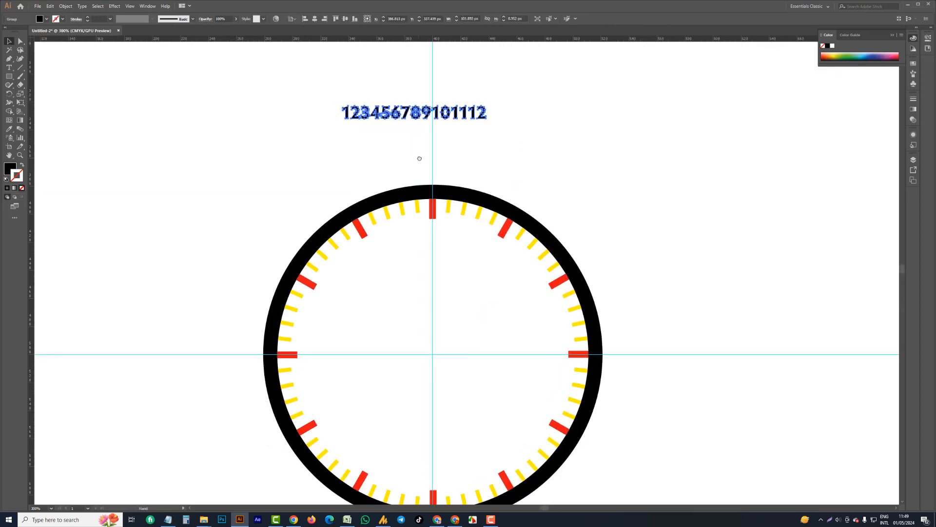
key(v)
click(401, 119)
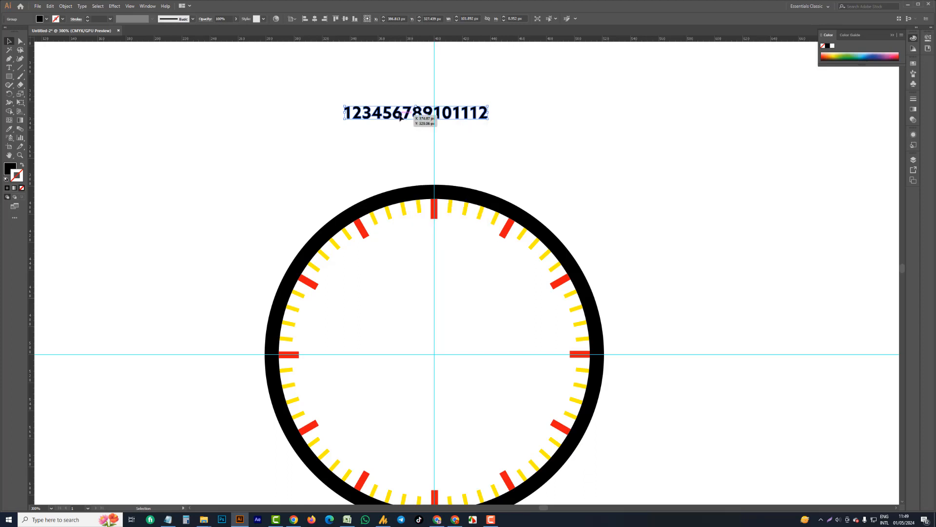
right_click(401, 122)
click(420, 176)
click(511, 128)
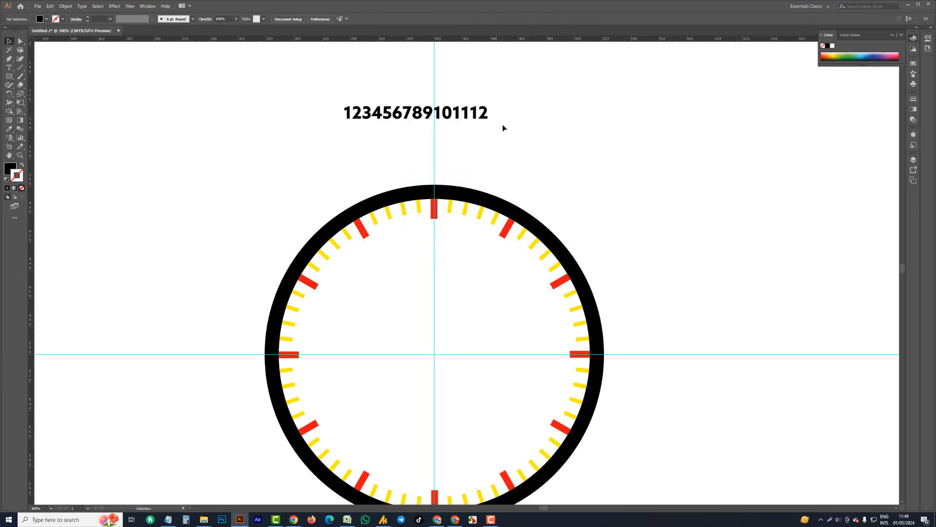
Step: Move the numerals 12, 11, 10 and 9 onto the dial, each just inside its matching red hour tick
click(474, 113)
drag(481, 115, 429, 232)
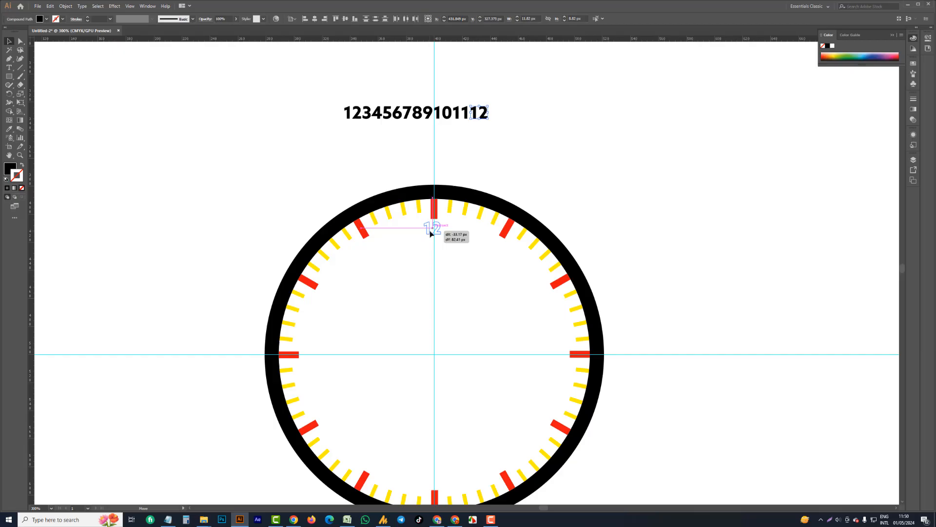
drag(432, 234, 435, 230)
drag(462, 115, 332, 295)
drag(430, 113, 314, 355)
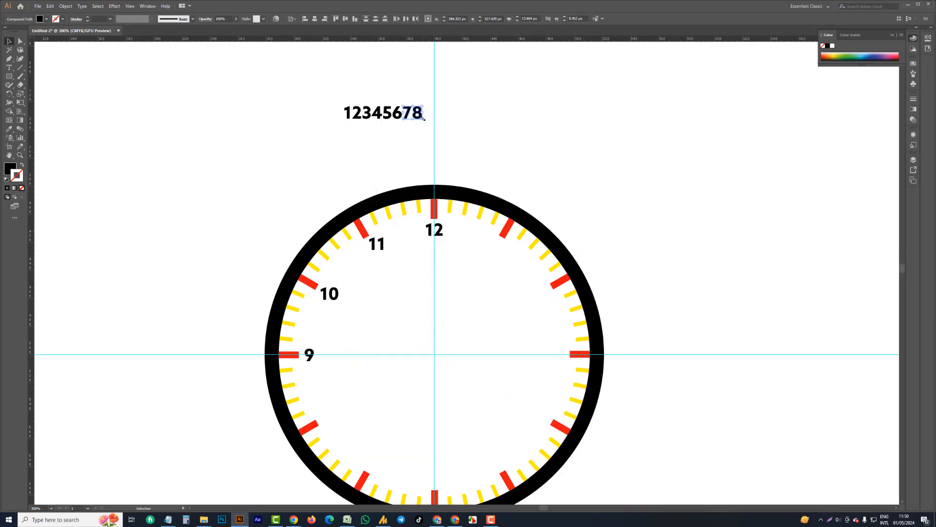
Step: Move the numerals 8, 7, 6, 5, 4, 3, 2 and 1 onto the dial, each just inside its matching red hour tick
drag(417, 114, 434, 480)
drag(386, 113, 559, 355)
drag(357, 113, 541, 287)
drag(347, 113, 495, 248)
key(ctrl+minus)
key(ctrl+minus)
drag(550, 268, 548, 202)
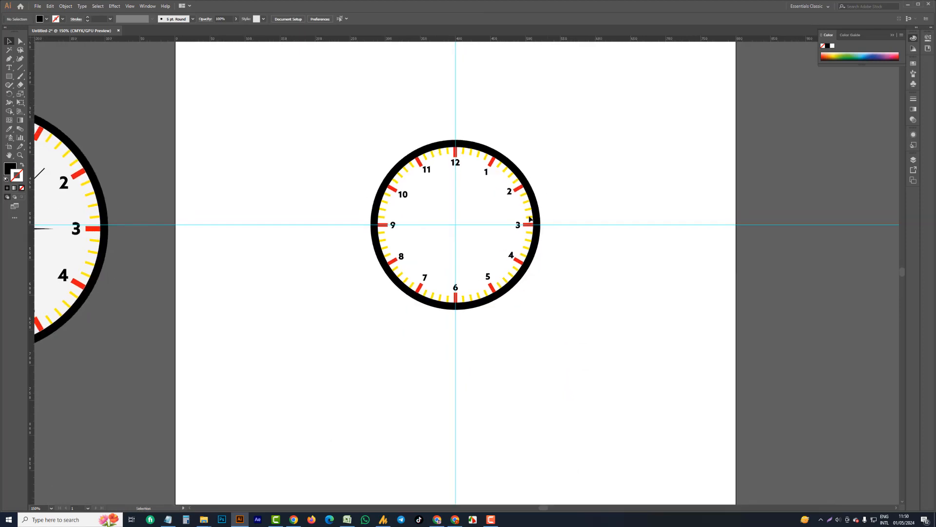
Step: Draw a black circle about 21 px wide in the middle of the dial and align it horizontally and vertically to the artboard's centre
scroll(480, 213, up, 1)
drag(483, 248, 531, 225)
scroll(494, 275, down, 1)
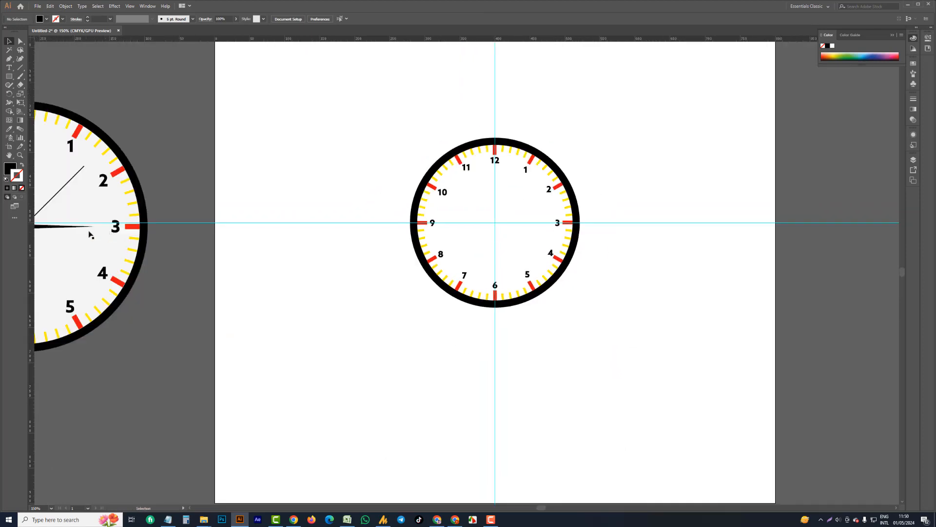
drag(102, 273, 168, 266)
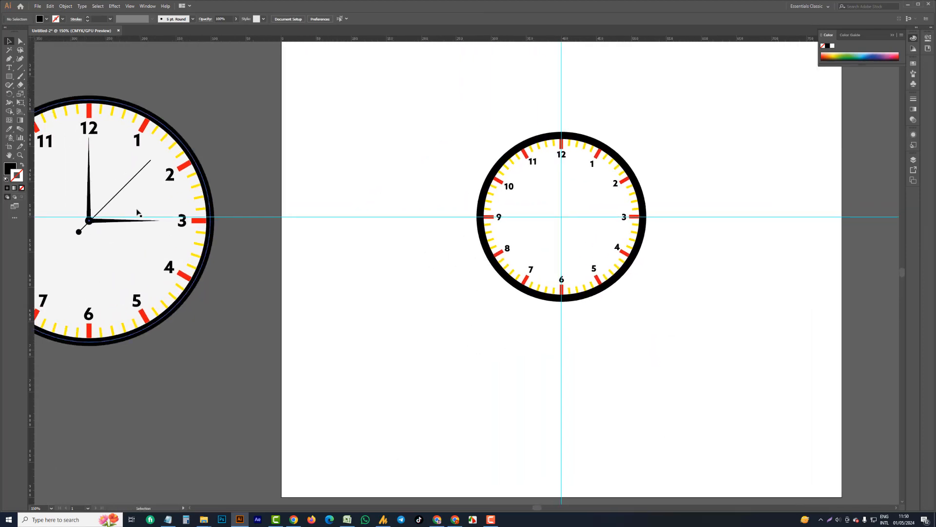
drag(450, 299, 375, 340)
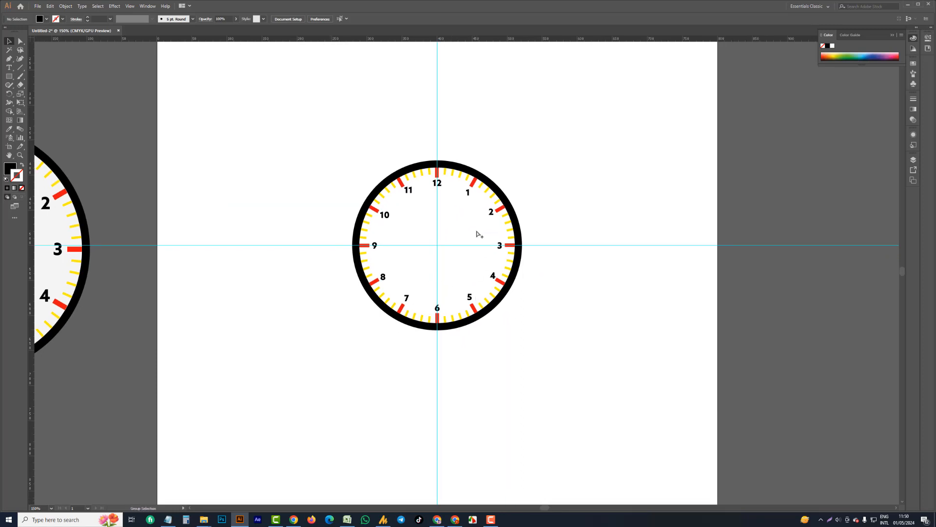
scroll(479, 235, up, 1)
scroll(449, 243, up, 1)
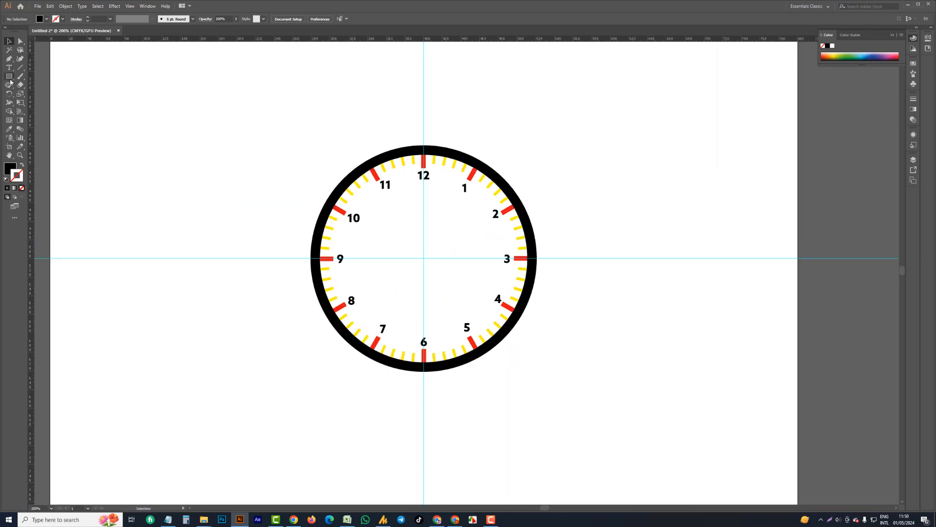
drag(9, 78, 44, 95)
drag(421, 254, 431, 264)
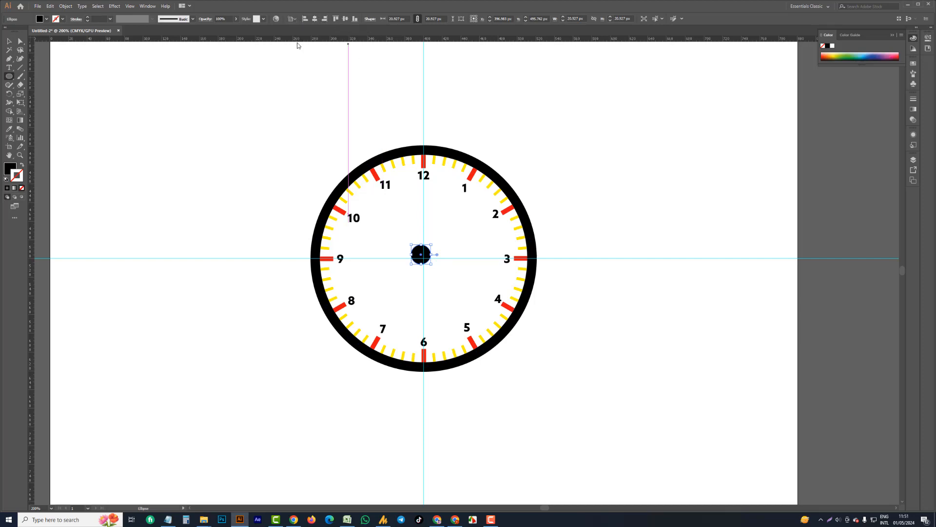
click(314, 19)
click(345, 19)
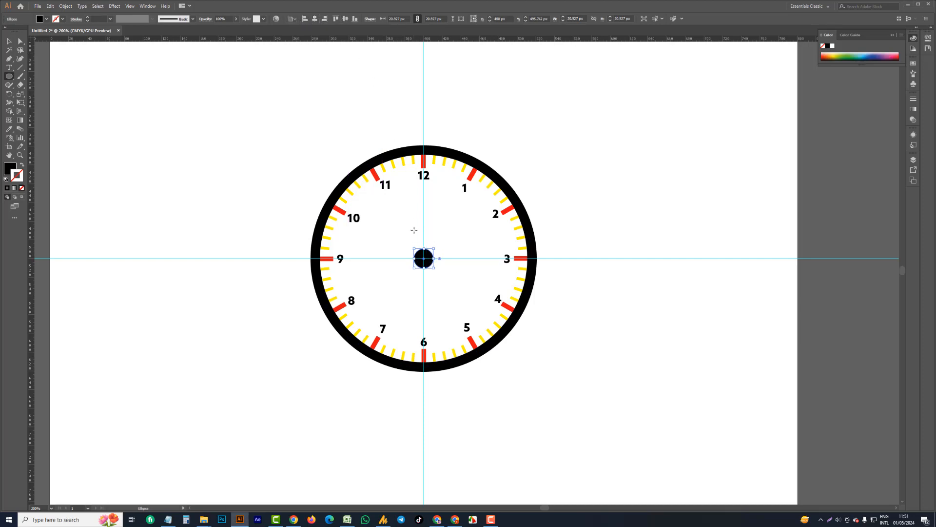
Step: Shrink the black centre circle to about 12 px in diameter, keeping it centred on the guides
scroll(414, 230, up, 2)
drag(449, 261, 444, 270)
scroll(448, 276, up, 1)
scroll(448, 277, down, 3)
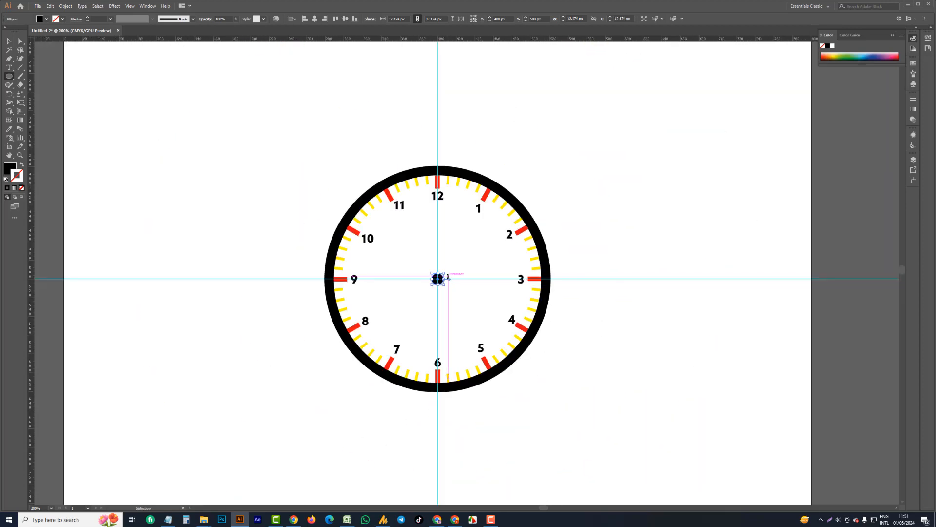
Step: Draw a straight vertical line about 82 px long from just below the 12 to the dial's centre with the Pen tool
scroll(448, 276, up, 2)
click(8, 65)
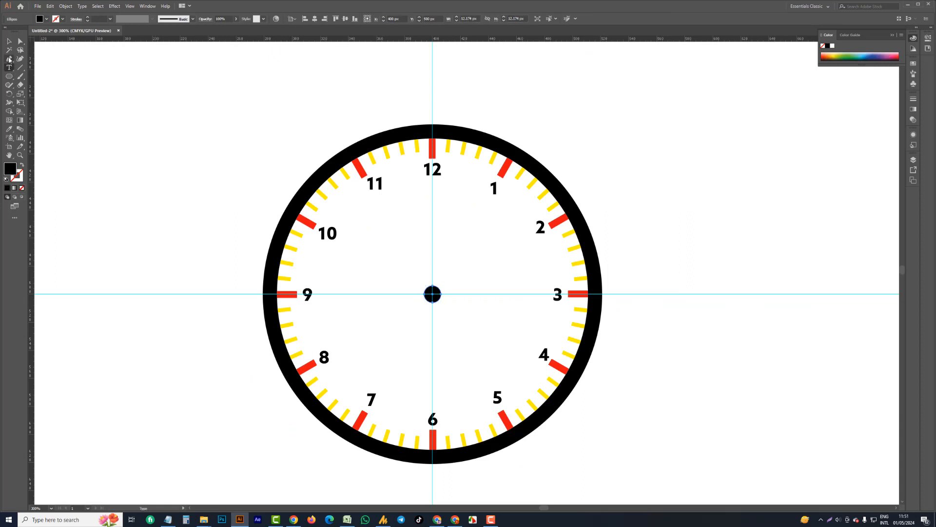
click(432, 179)
click(432, 294)
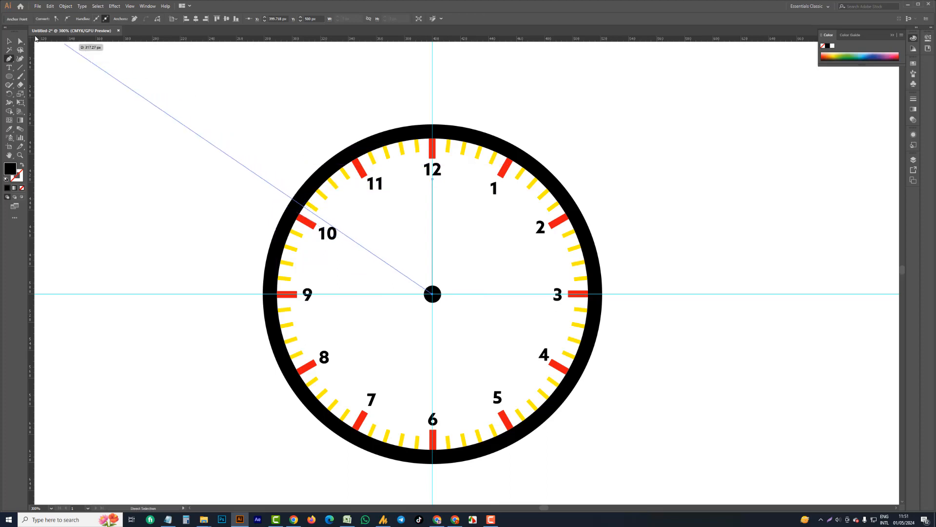
click(10, 41)
click(105, 99)
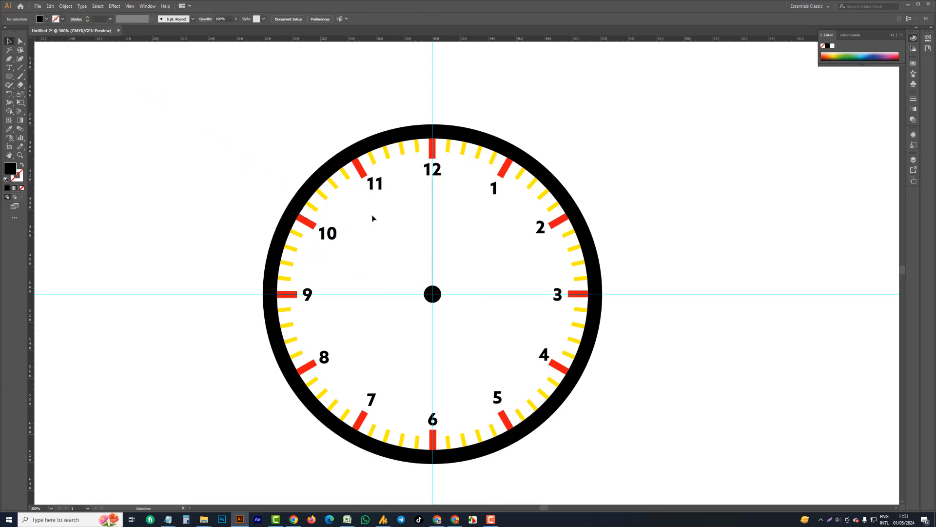
Step: Swap the vertical line's fill and stroke so the stroke is black, and set the stroke weight to 5 pt
drag(446, 235, 446, 236)
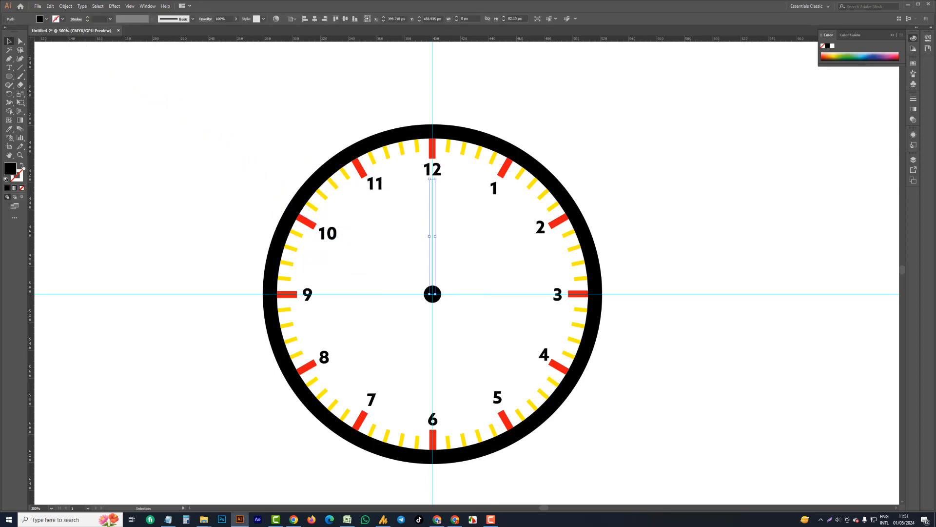
click(22, 167)
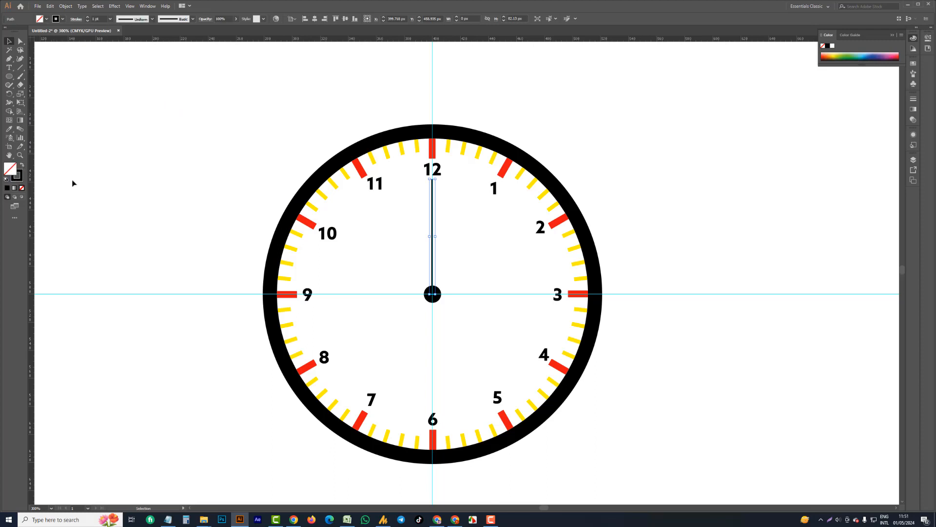
click(88, 18)
click(88, 18)
click(88, 18)
click(87, 18)
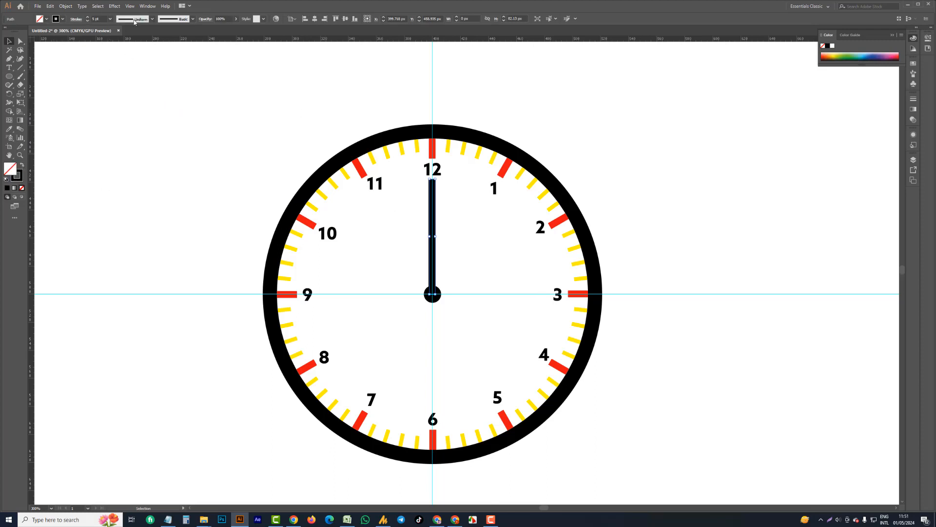
Step: Apply the triangular tapered width profile to the vertical line and rotate it 180° so its pointed end faces the 12
click(134, 22)
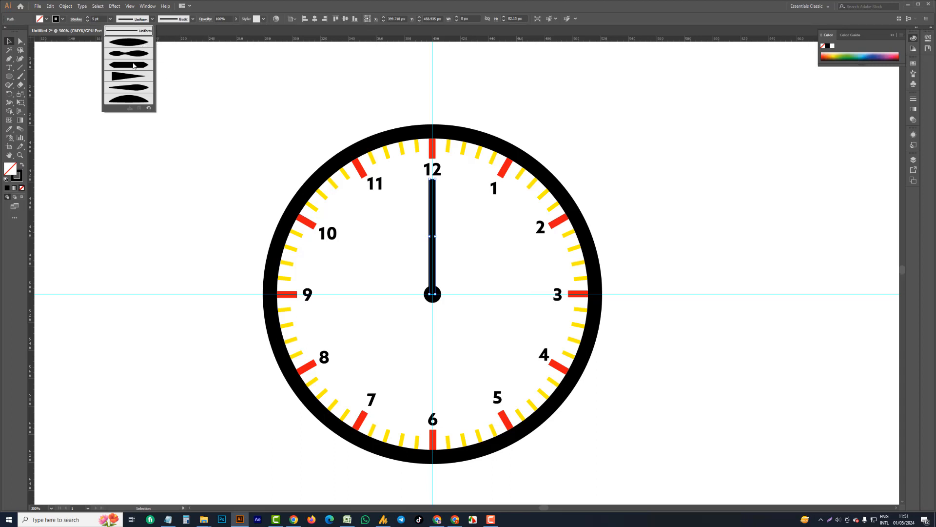
click(144, 77)
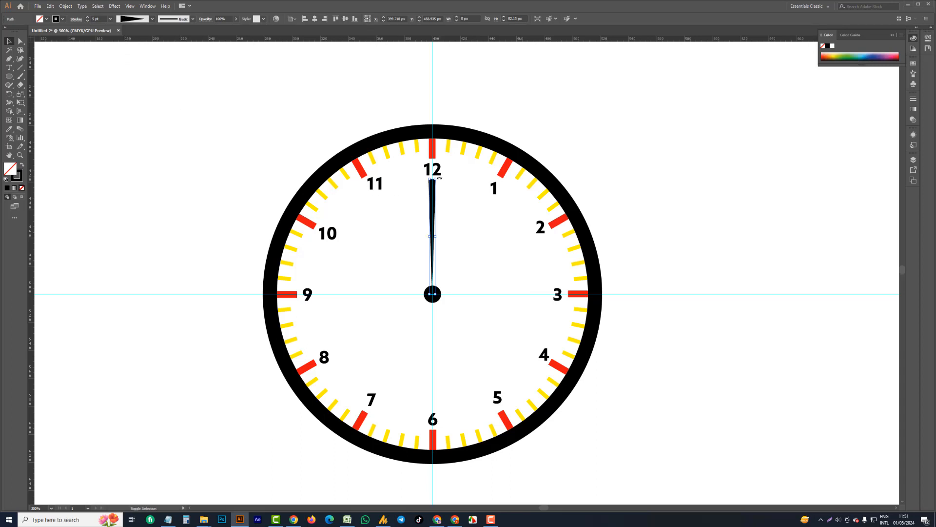
drag(439, 179, 442, 306)
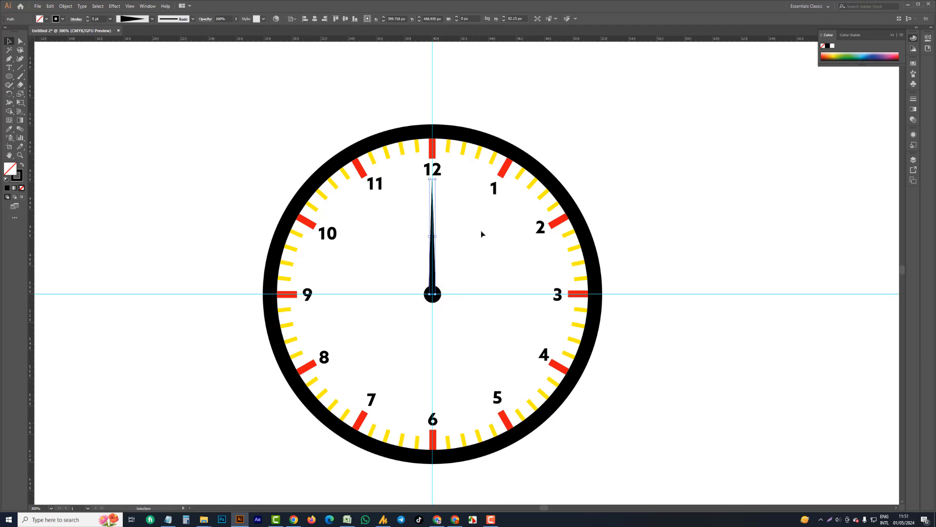
click(477, 261)
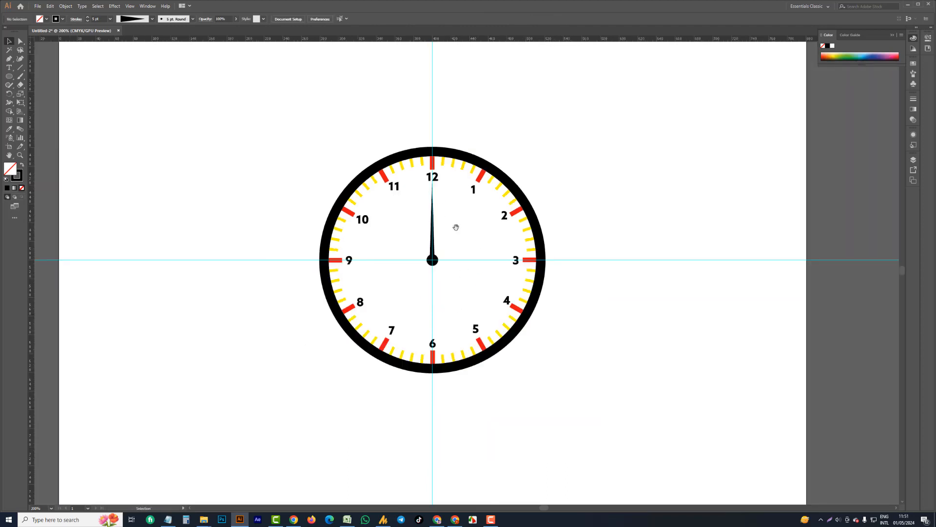
Step: Duplicate the tapered hand and rotate the copy 90° so it runs from the dial's centre towards the 3
scroll(496, 255, up, 2)
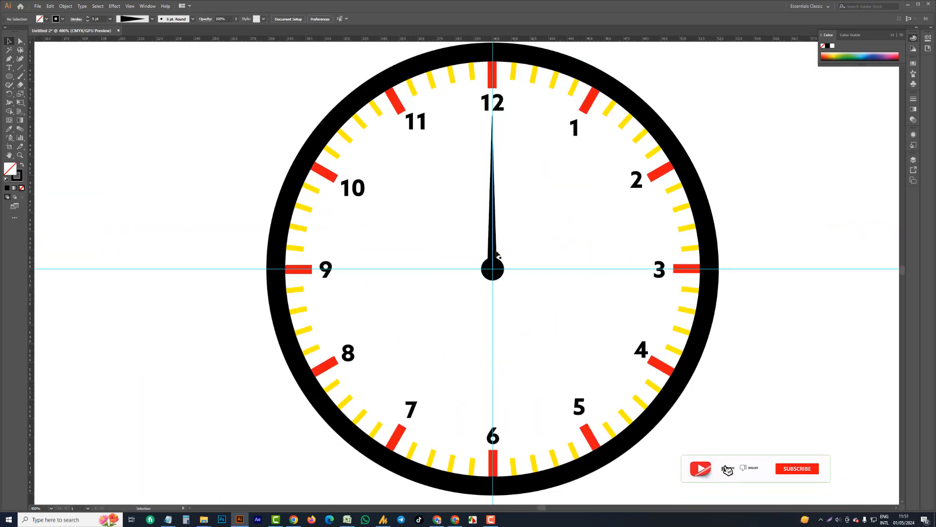
click(495, 256)
scroll(508, 241, down, 1)
drag(561, 210, 522, 173)
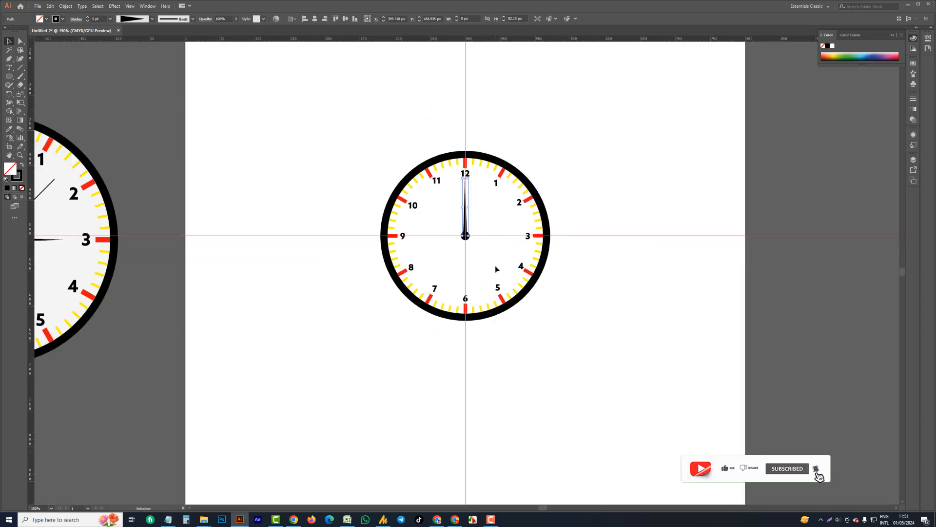
drag(493, 267, 576, 266)
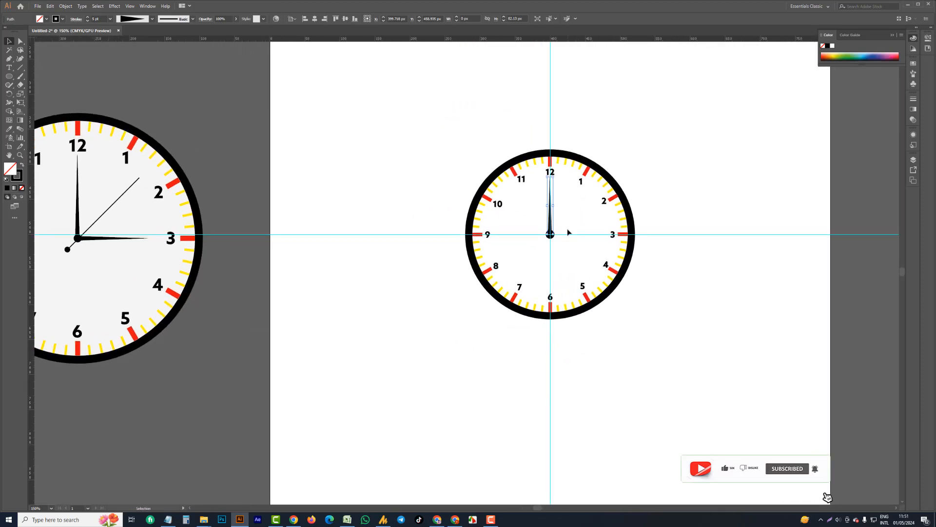
scroll(551, 208, up, 2)
drag(585, 225, 532, 233)
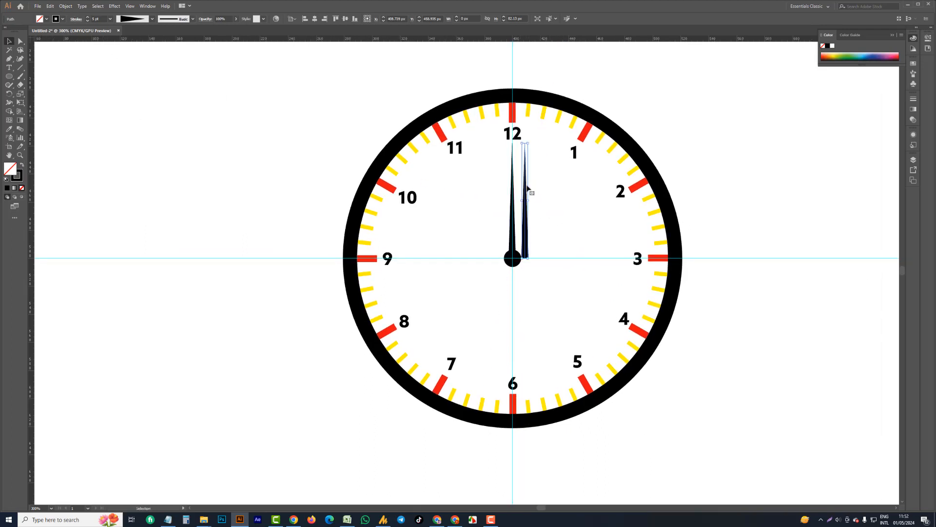
drag(531, 143, 558, 220)
key(ctrl+z)
drag(529, 142, 579, 257)
Step: Shorten the horizontal hand to about 67 px from its pointed end, keeping its base on the centre circle
scroll(605, 268, up, 1)
scroll(613, 262, up, 1)
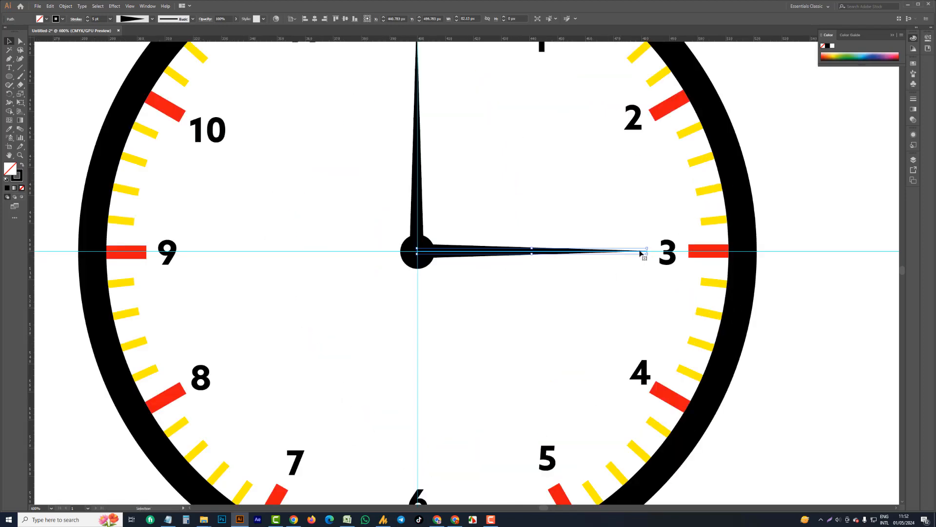
drag(647, 252, 603, 256)
scroll(603, 256, down, 2)
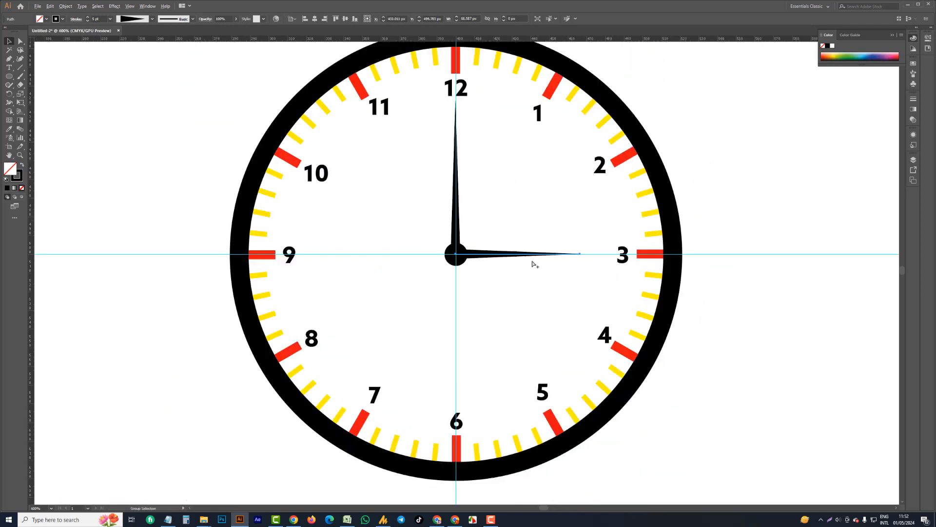
click(518, 268)
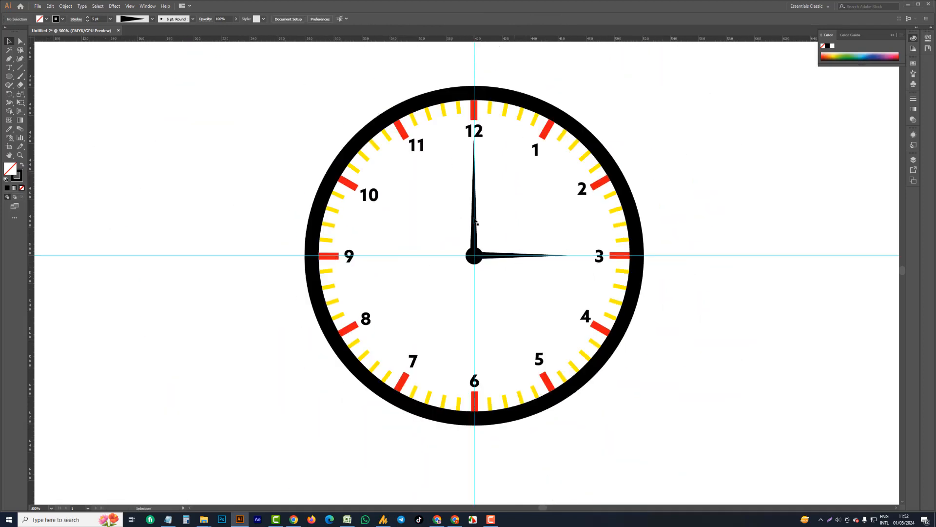
Step: Duplicate the vertical hand beside itself and give the copy the Uniform width profile with a 1 pt stroke
alt+drag(475, 222, 508, 222)
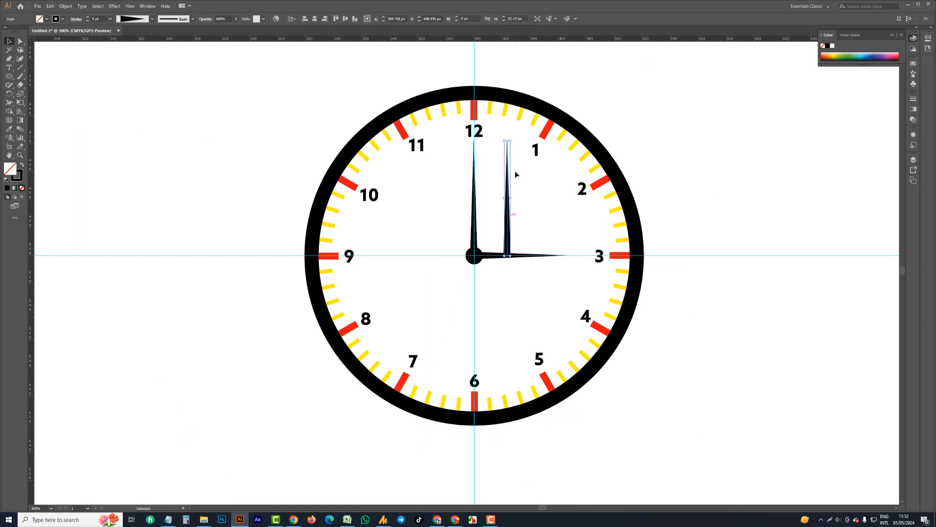
click(137, 21)
click(134, 32)
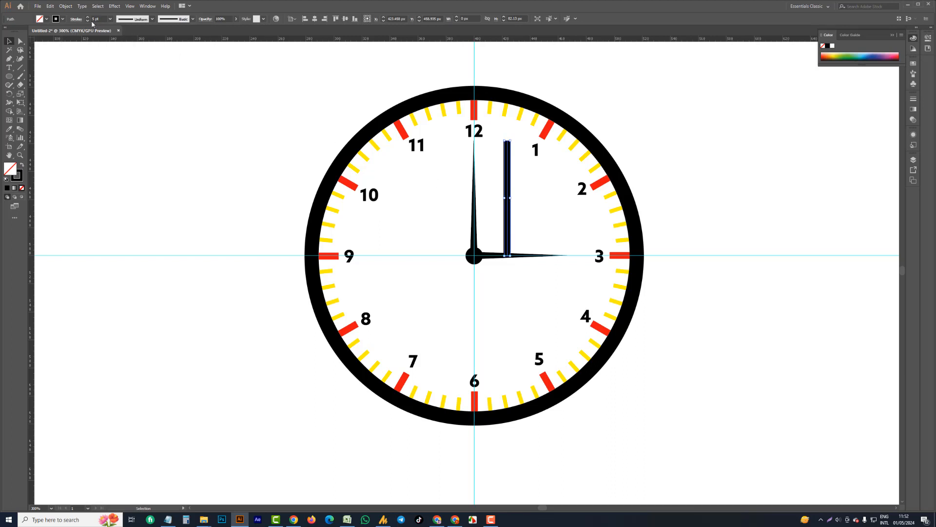
click(110, 20)
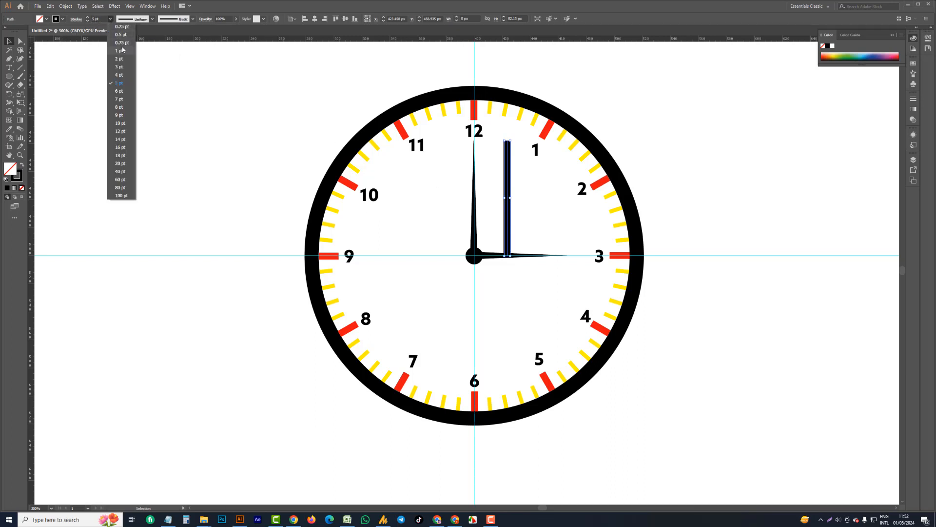
click(119, 50)
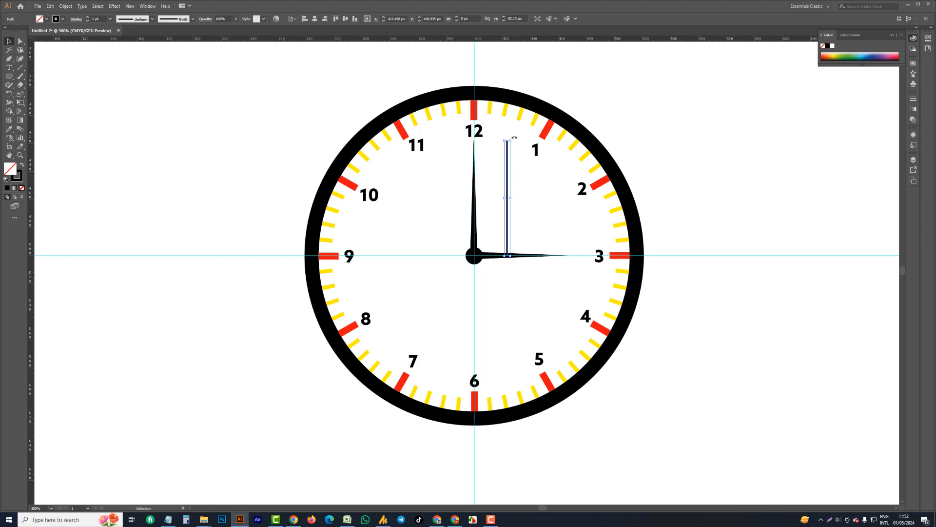
Step: Rotate the thin line 45°, place it across the dial's centre as the second hand, and lengthen its end between 1 and 2
drag(514, 138, 497, 233)
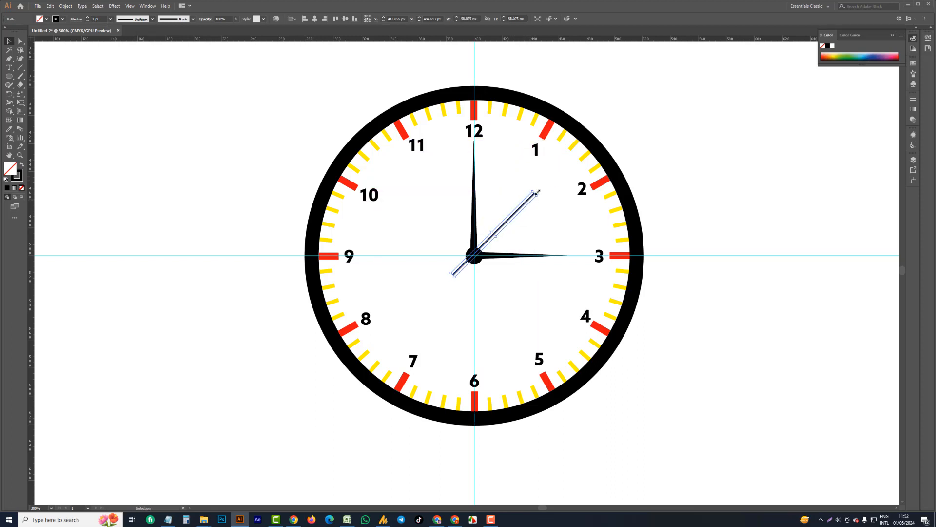
drag(537, 192, 554, 176)
click(384, 284)
Step: Duplicate the centre circle, shrink the copy to about 6 px, and place it on the short tail end of the second hand
scroll(475, 264, up, 1)
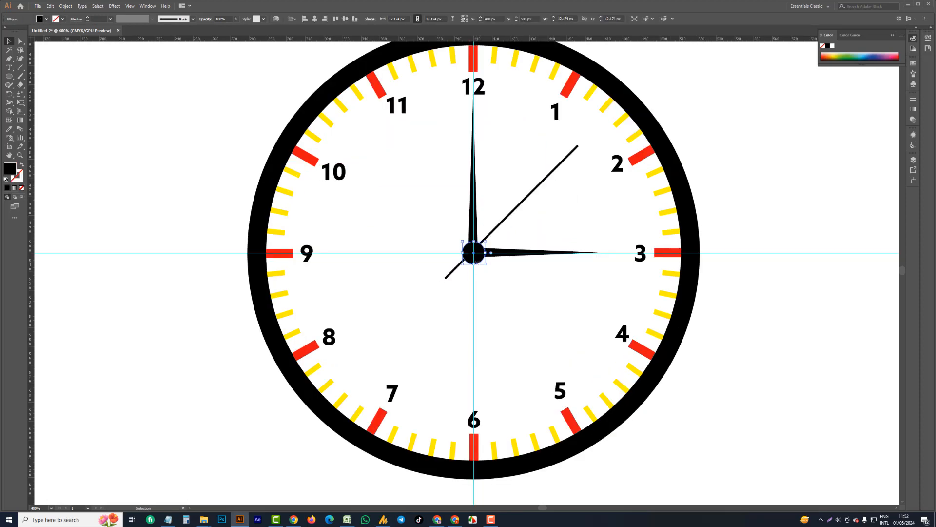
click(474, 255)
drag(480, 259, 453, 282)
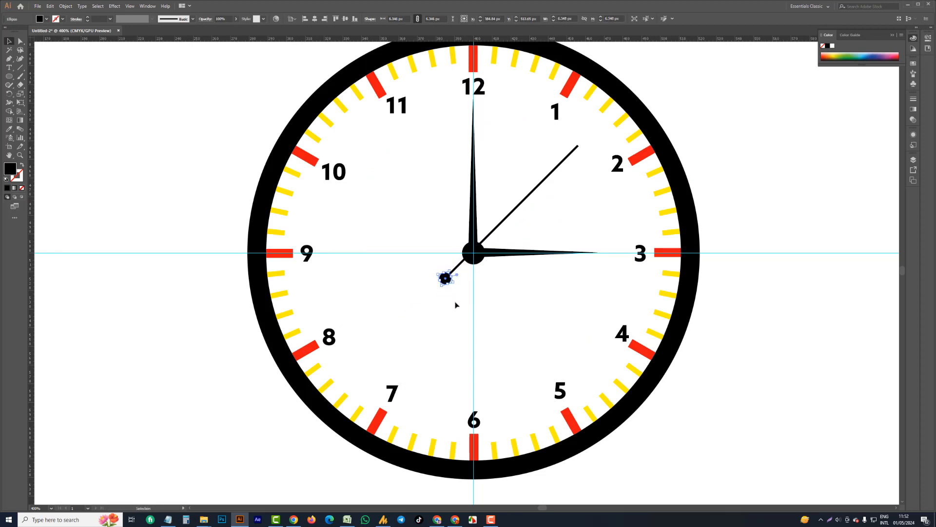
click(456, 305)
scroll(476, 271, down, 3)
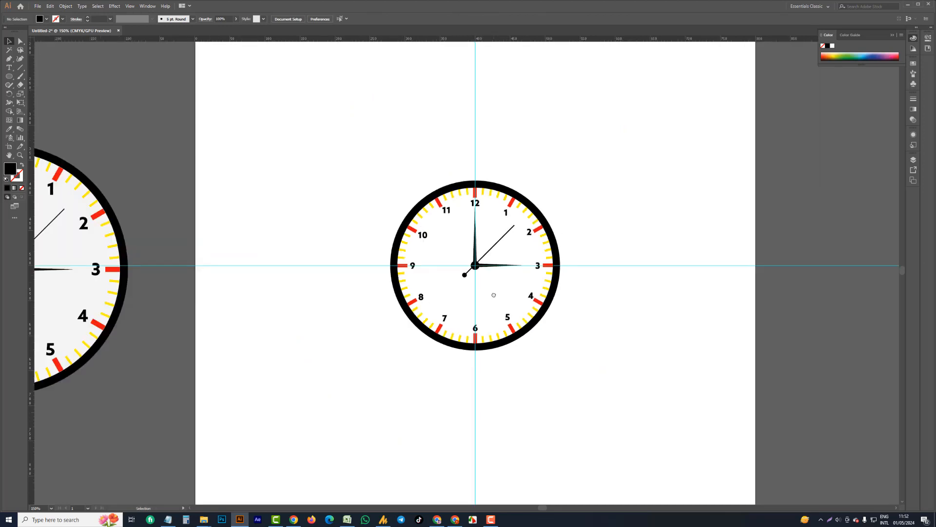
drag(494, 295, 504, 314)
scroll(487, 278, up, 1)
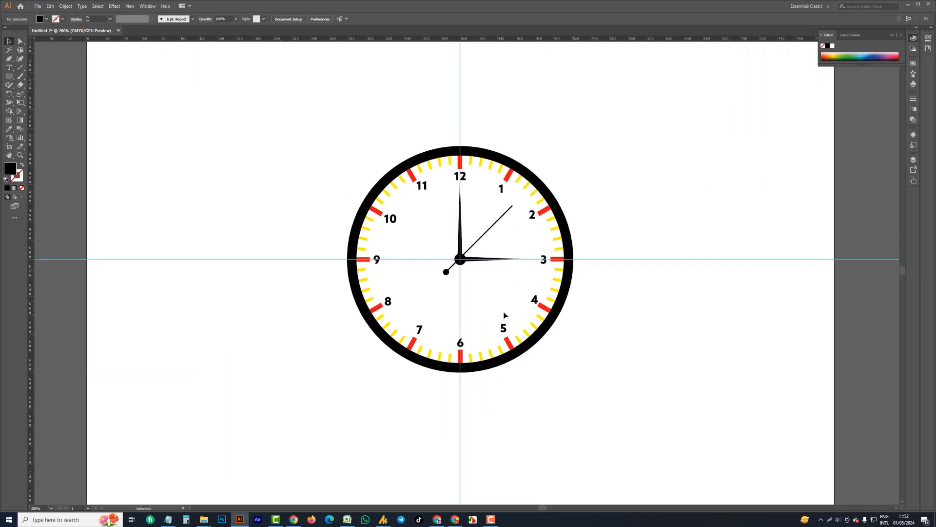